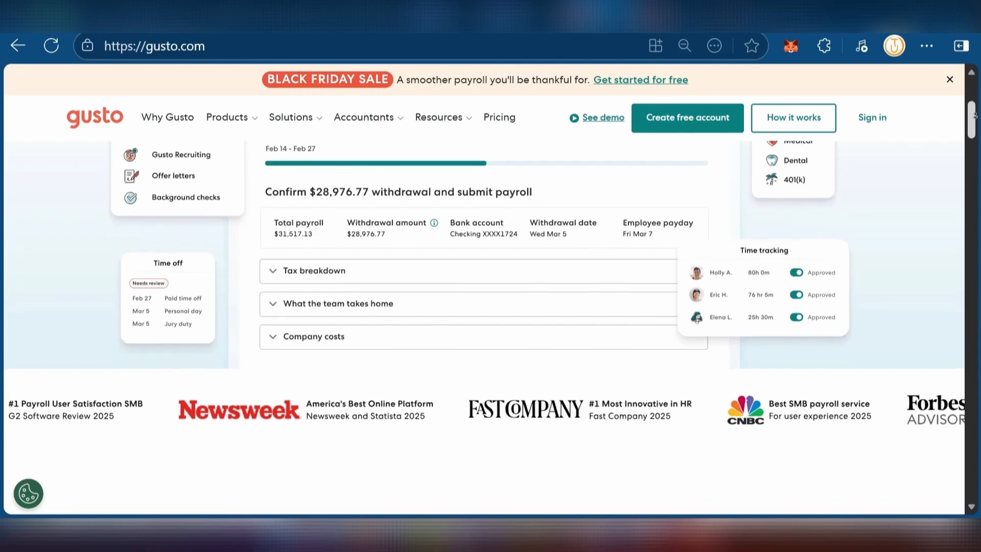
# Review the home page's press awards and the section on running payroll in minutes with smart technology
pyautogui.scroll(-1, 974, 115)
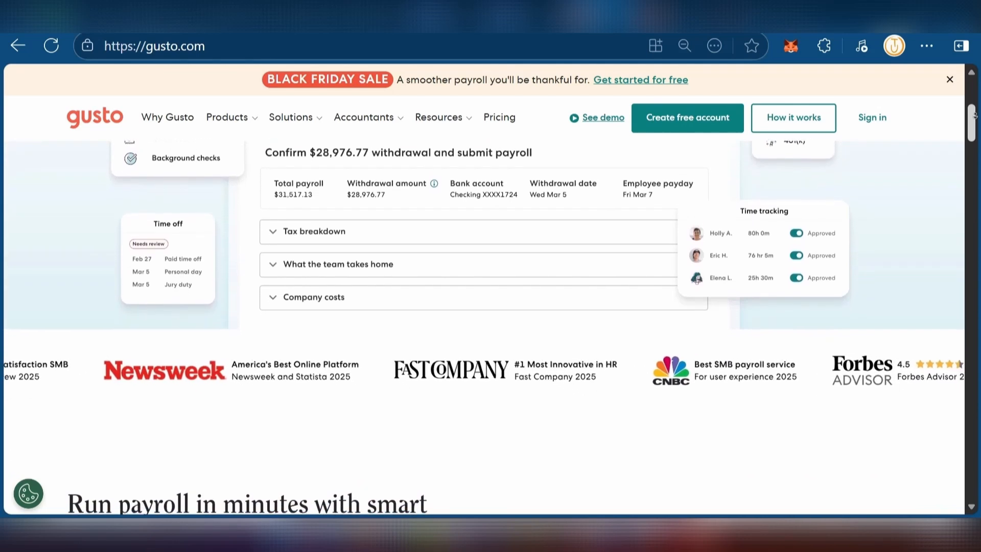
pyautogui.scroll(-1, 974, 115)
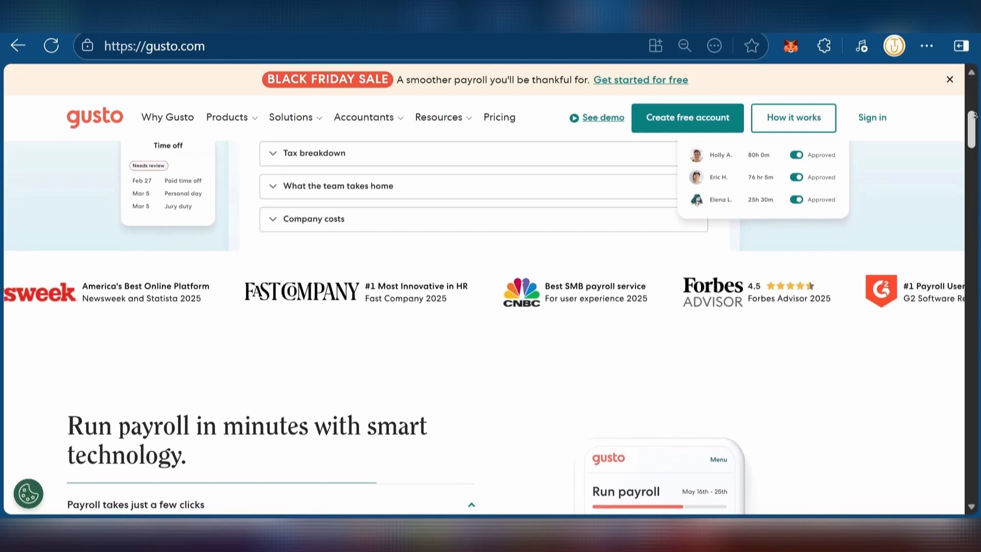
pyautogui.scroll(-1, 975, 115)
pyautogui.scroll(-1, 974, 115)
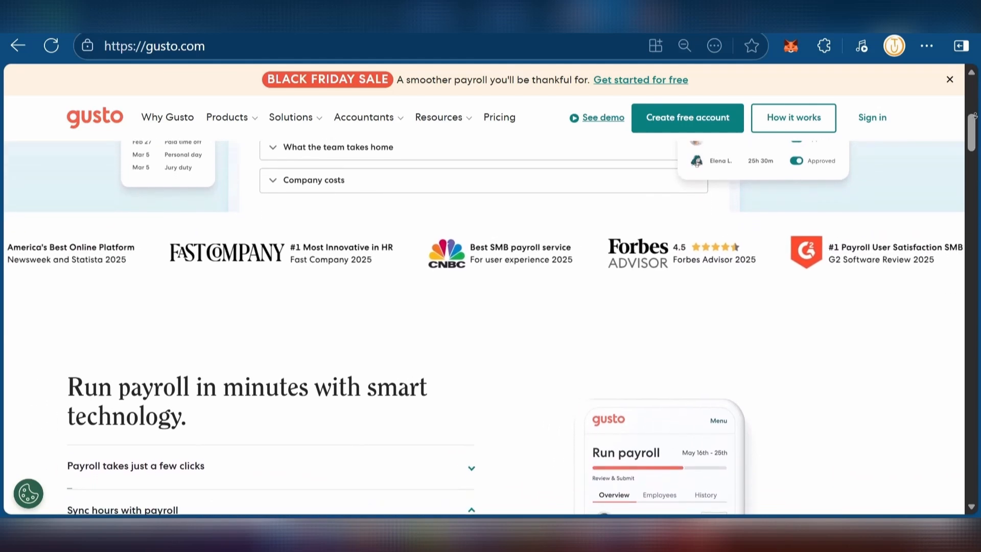
pyautogui.scroll(-1, 974, 115)
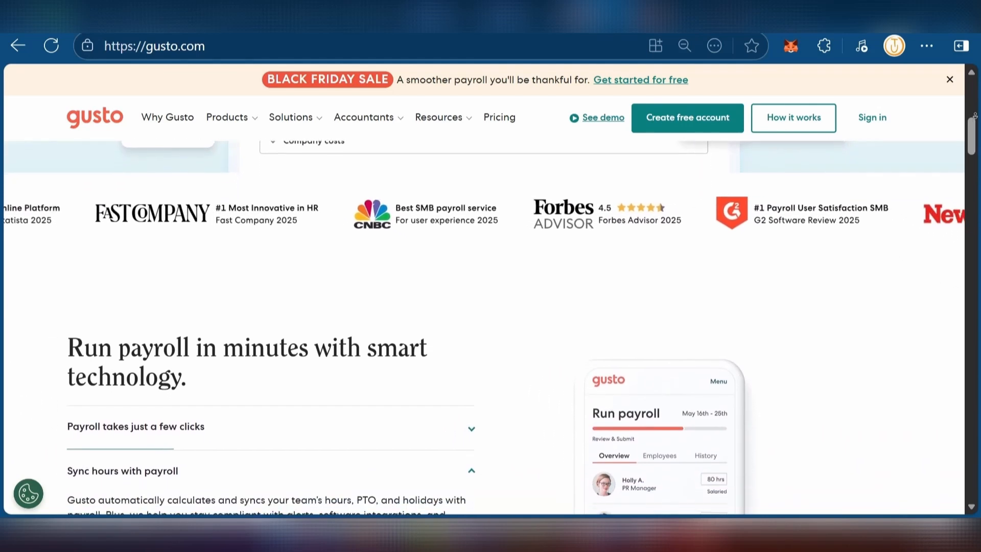
pyautogui.scroll(-1, 975, 116)
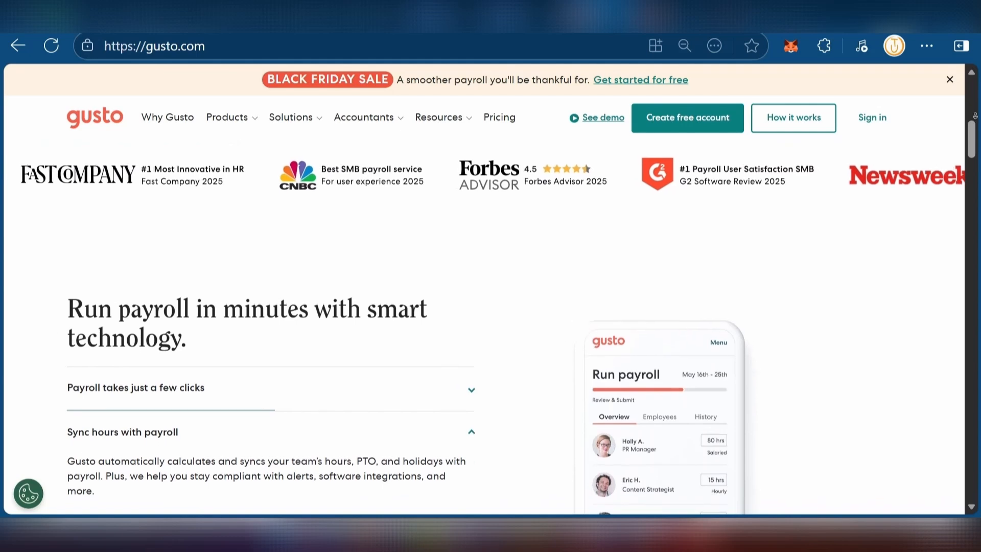
pyautogui.scroll(-1, 974, 115)
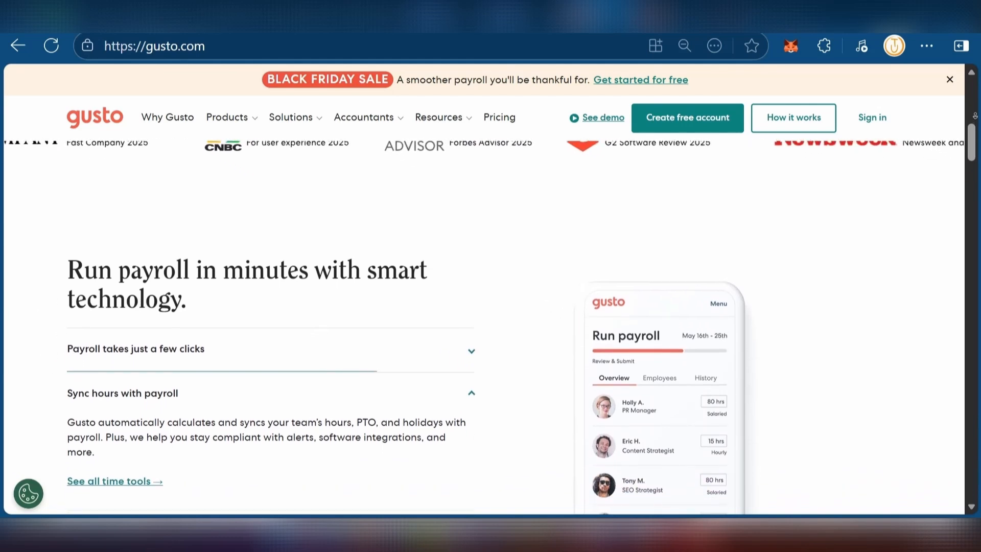
pyautogui.scroll(-1, 975, 115)
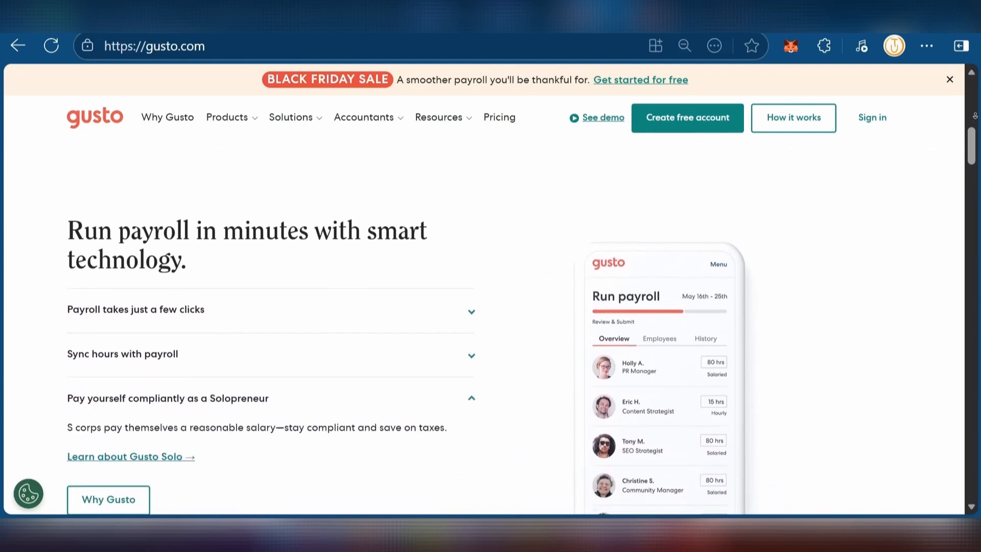
pyautogui.scroll(-1, 975, 116)
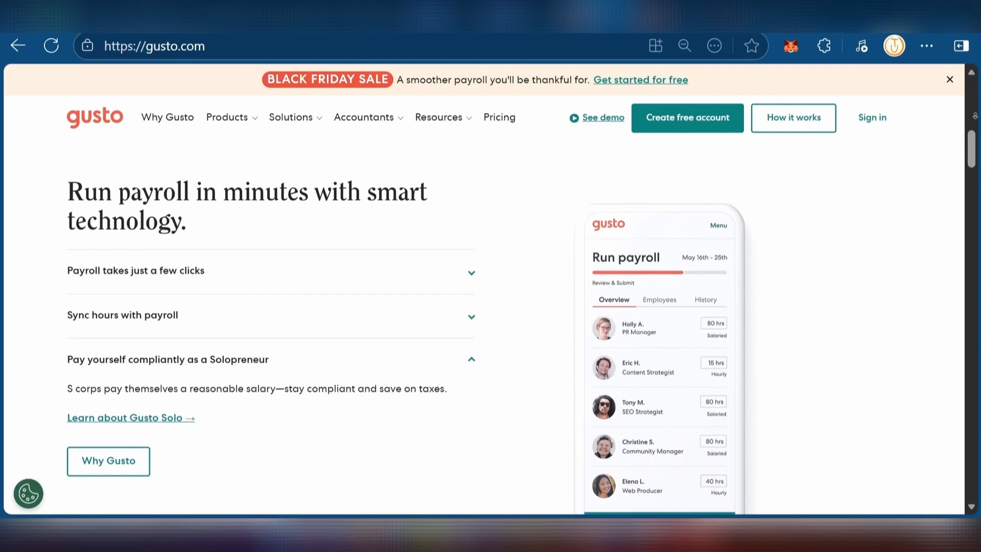
pyautogui.scroll(-1, 975, 116)
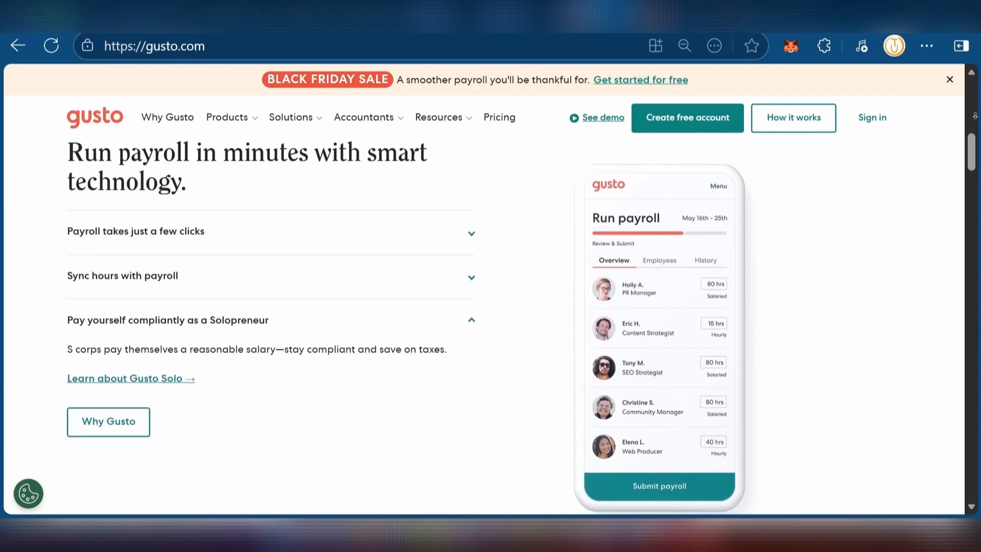
pyautogui.scroll(-1, 975, 115)
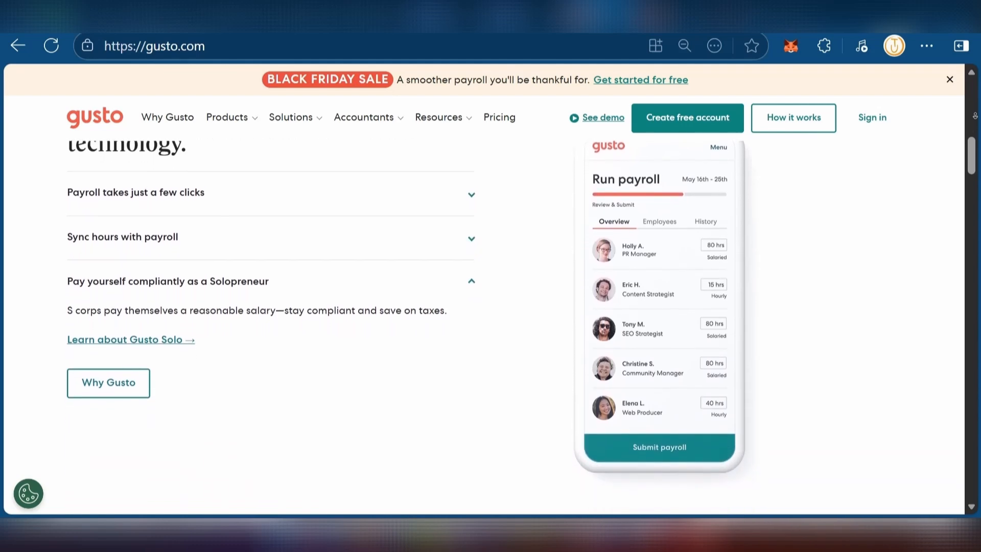
pyautogui.scroll(-1, 974, 115)
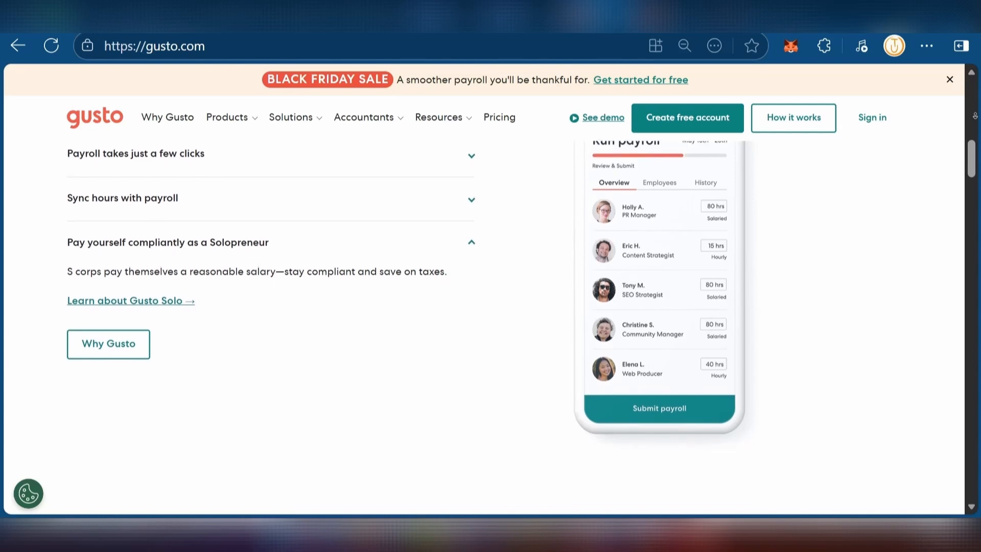
pyautogui.scroll(-1, 975, 115)
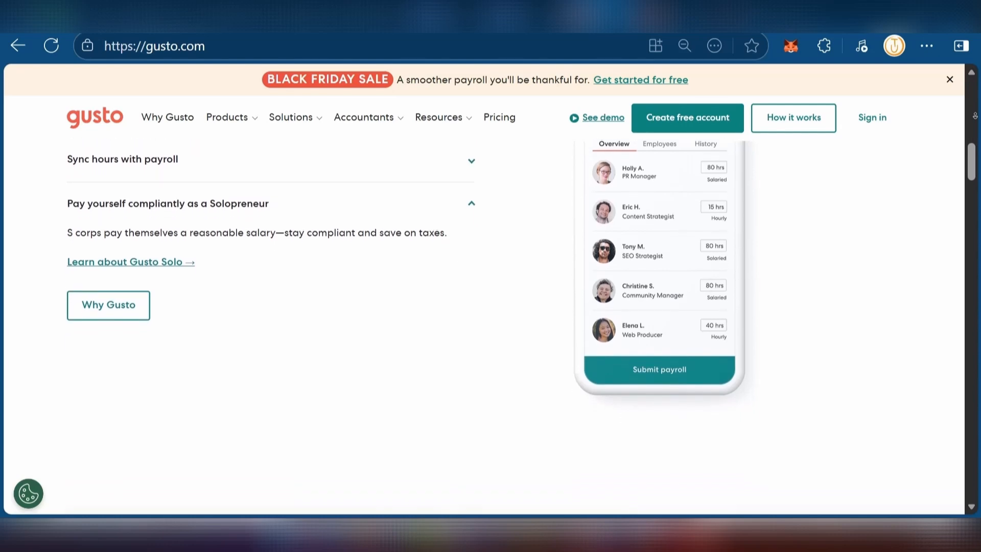
pyautogui.scroll(-1, 975, 116)
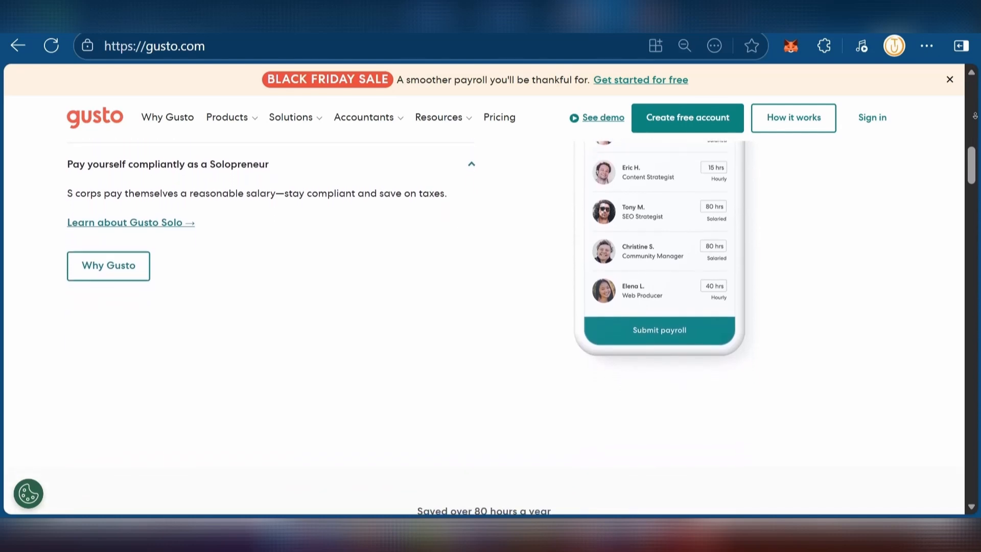
# Read the customer testimonial about time saved on payroll, below the smart technology section
pyautogui.scroll(-1, 975, 116)
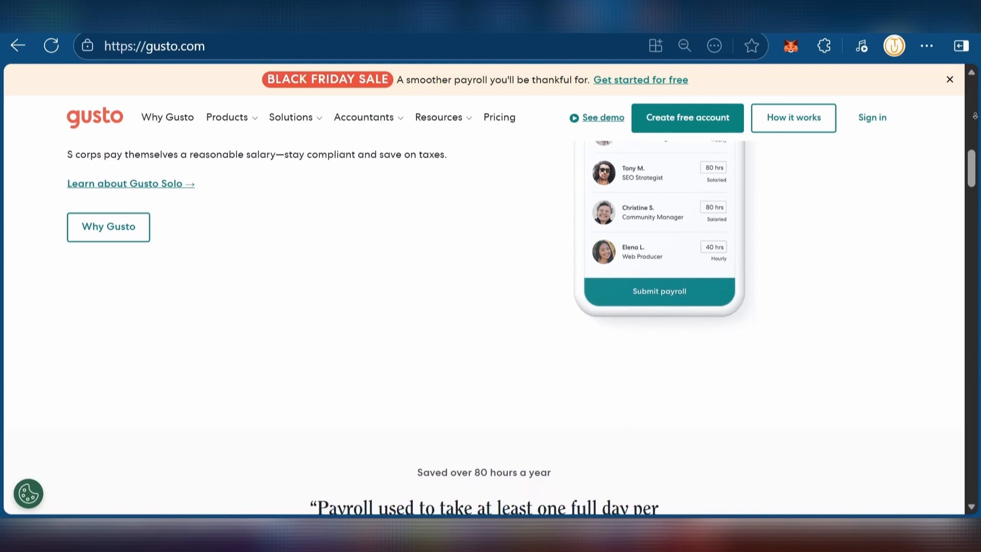
pyautogui.scroll(-1, 974, 115)
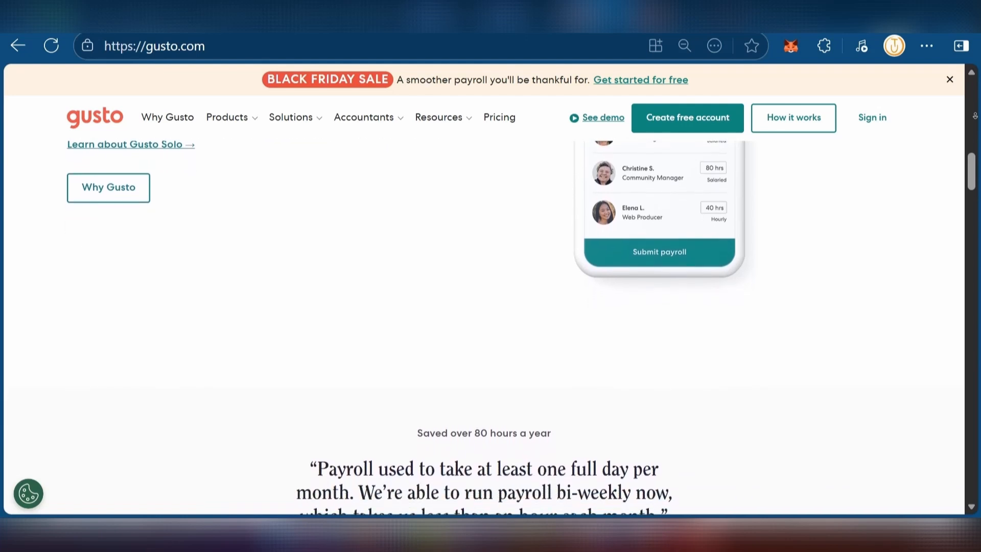
pyautogui.scroll(-1, 975, 116)
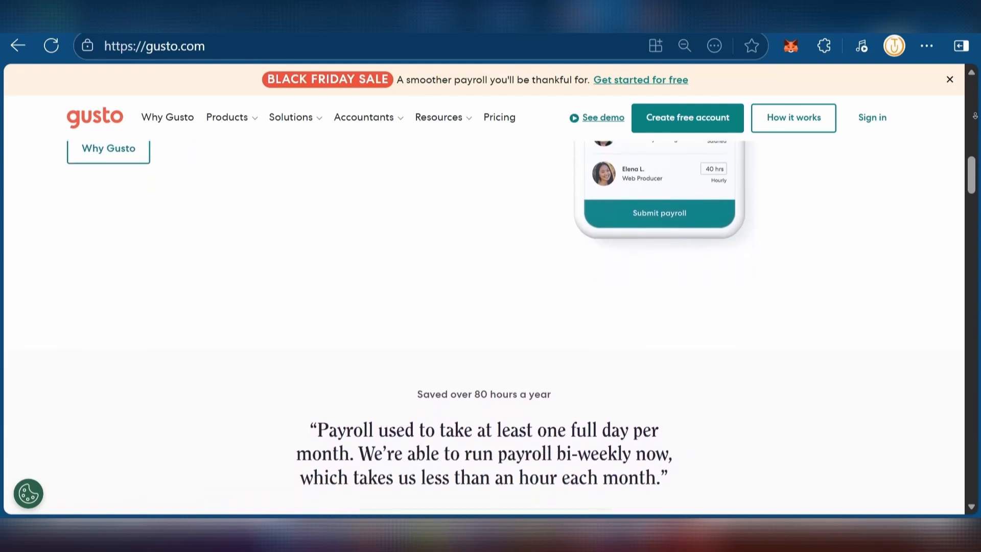
pyautogui.scroll(-1, 974, 115)
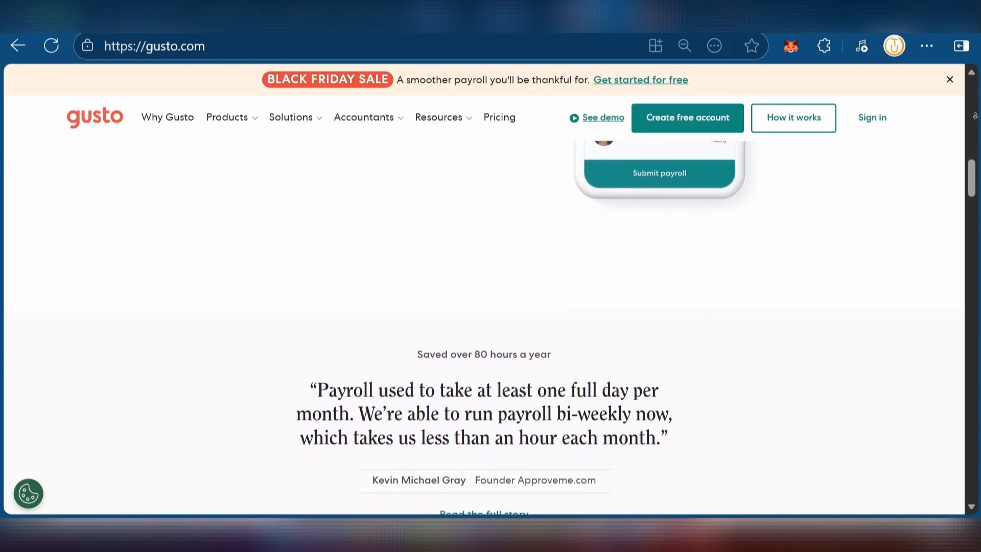
pyautogui.scroll(-1, 974, 115)
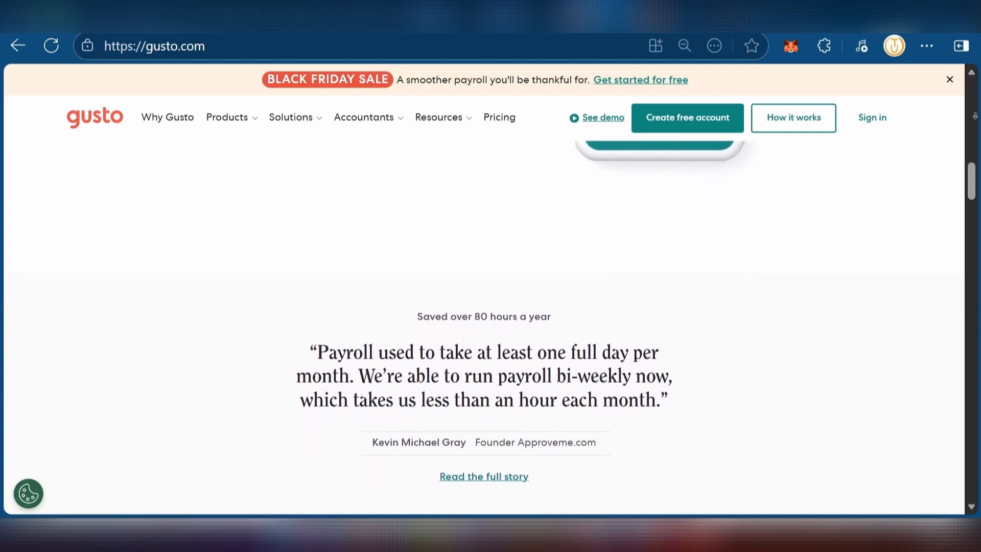
pyautogui.scroll(-1, 974, 116)
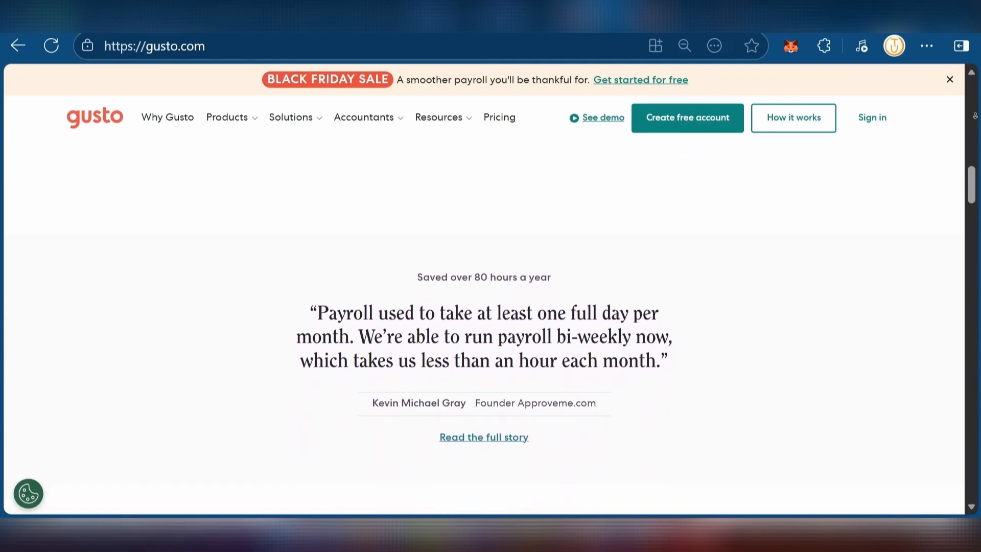
pyautogui.scroll(-1, 975, 116)
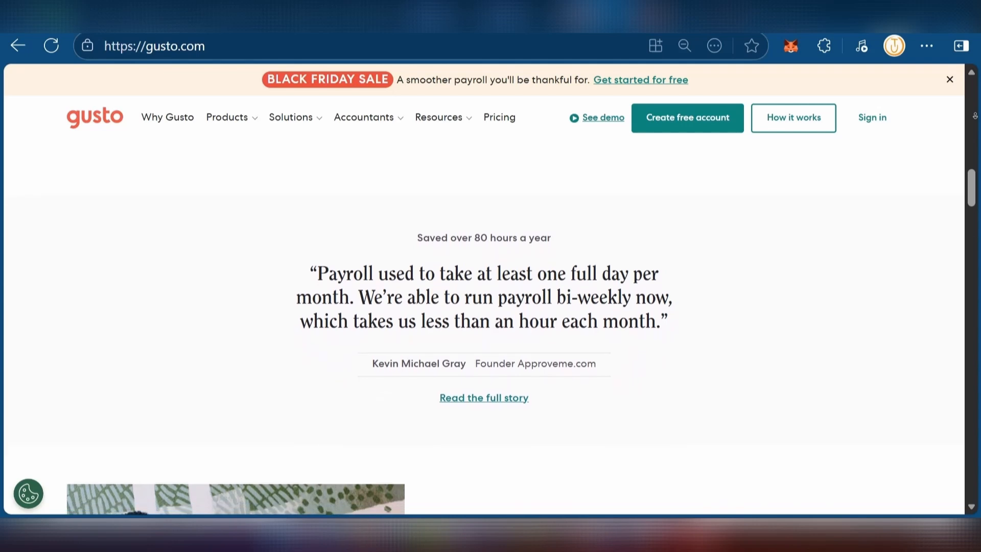
pyautogui.scroll(-1, 975, 116)
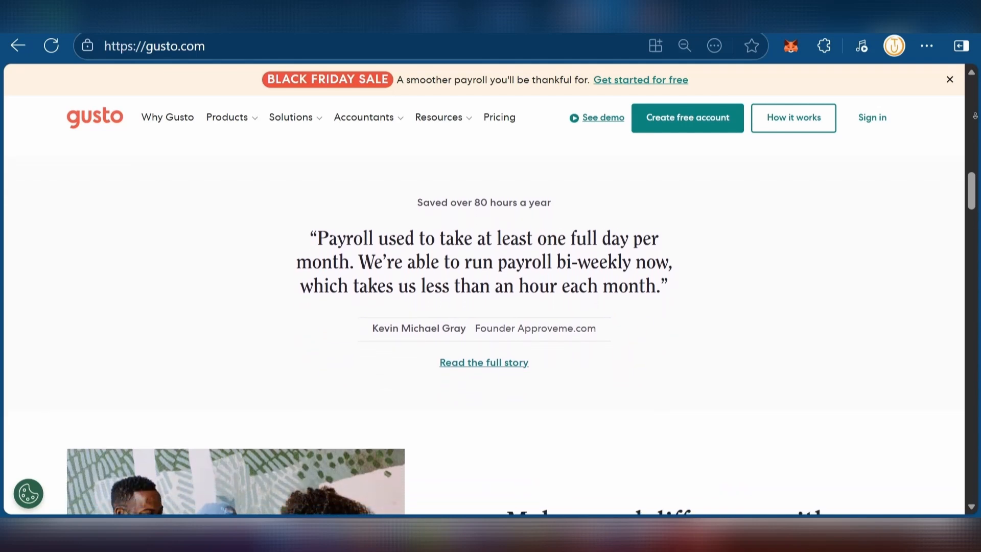
pyautogui.scroll(-1, 975, 116)
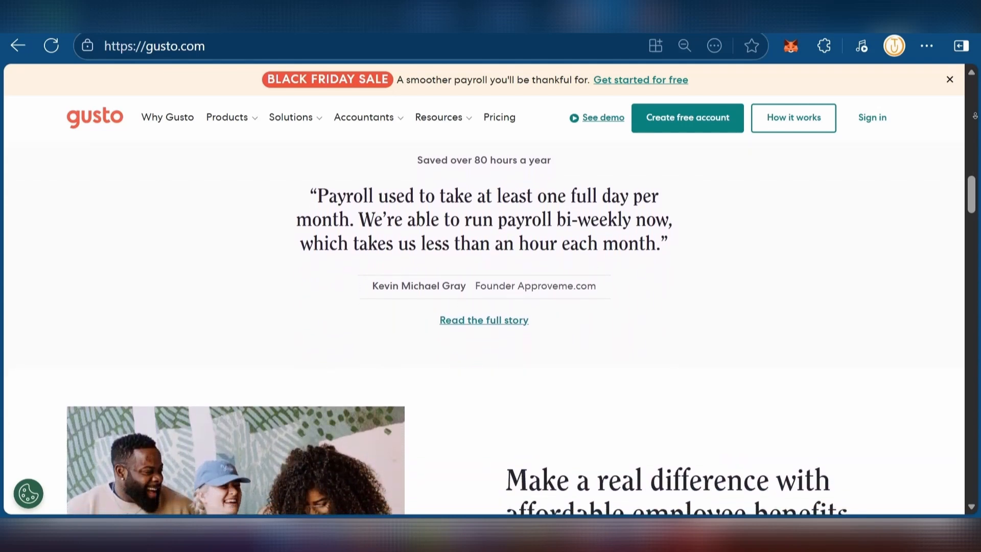
# Review the home page sections on affordable employee benefits and on hiring and onboarding candidates
pyautogui.scroll(-1, 975, 115)
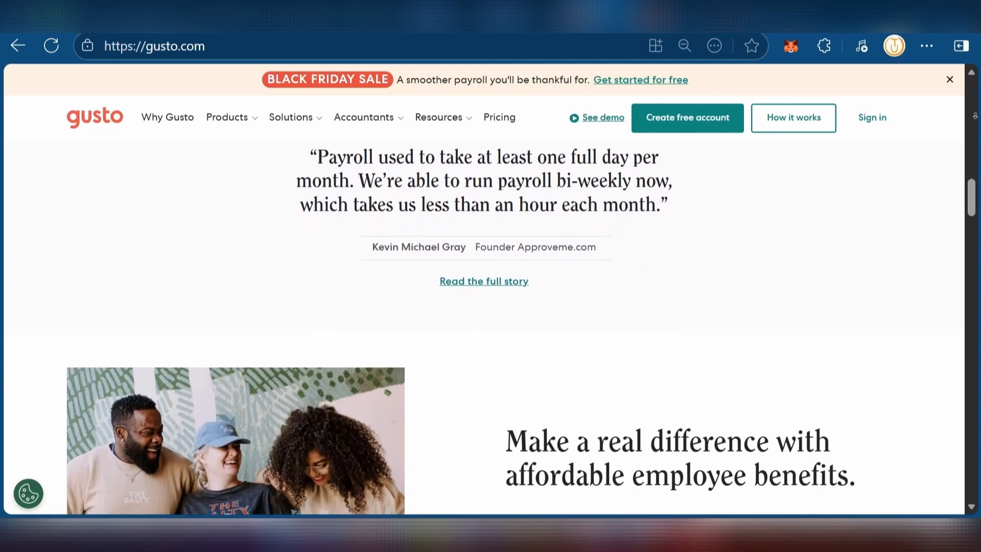
pyautogui.scroll(-1, 974, 116)
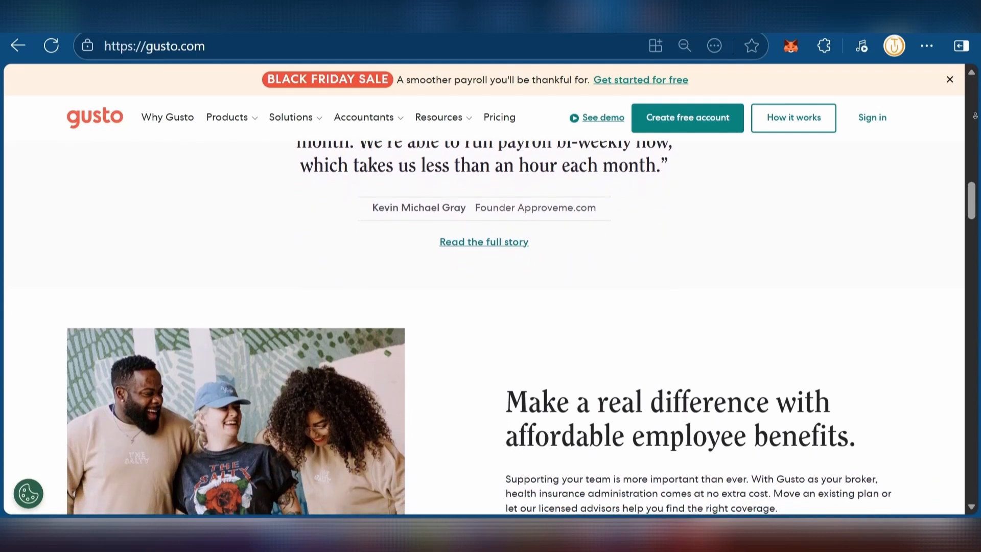
pyautogui.scroll(-1, 975, 116)
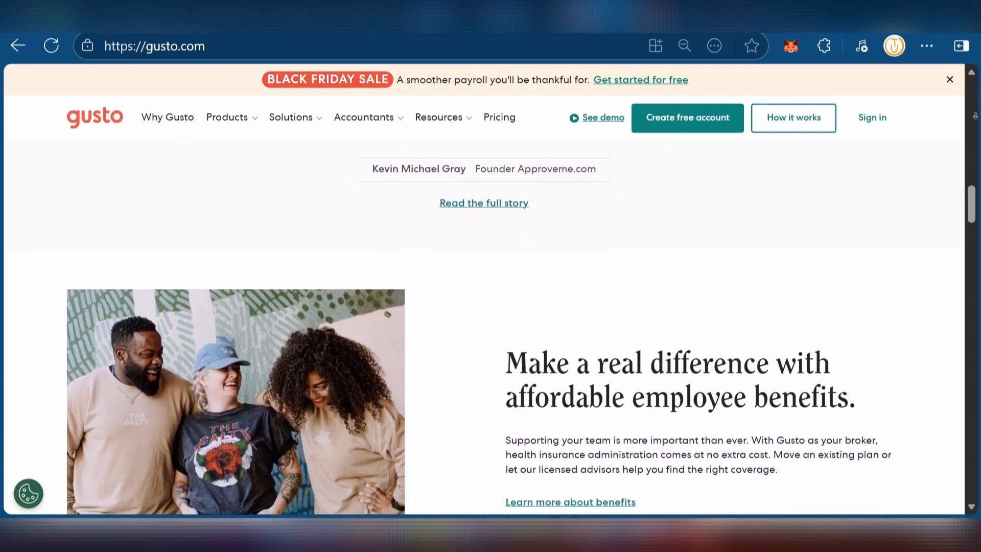
pyautogui.scroll(-1, 975, 115)
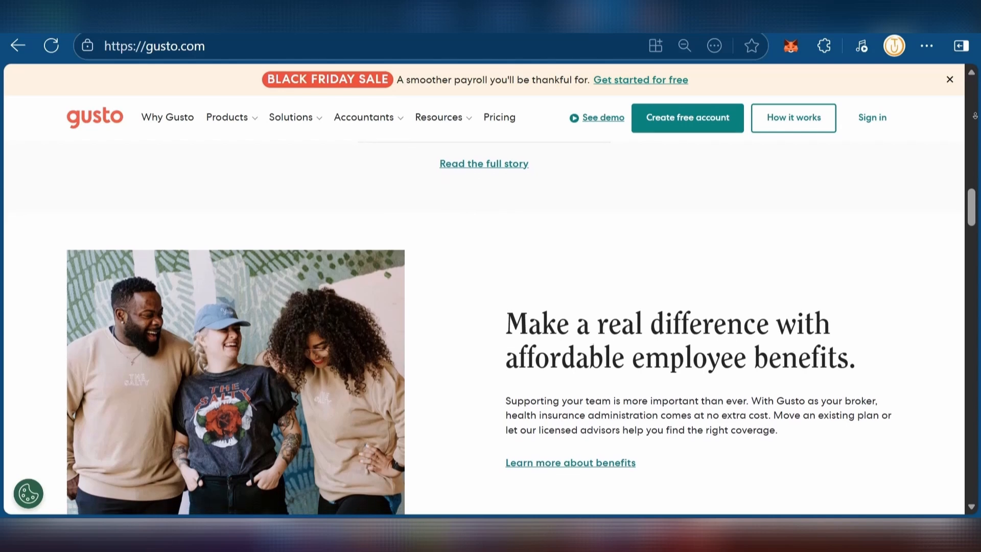
pyautogui.scroll(-1, 975, 116)
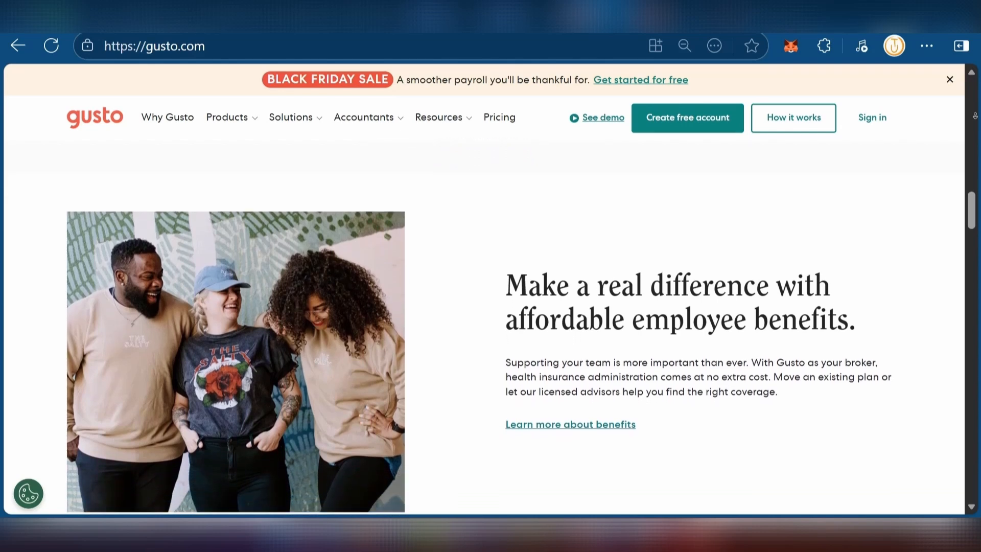
pyautogui.scroll(-1, 975, 115)
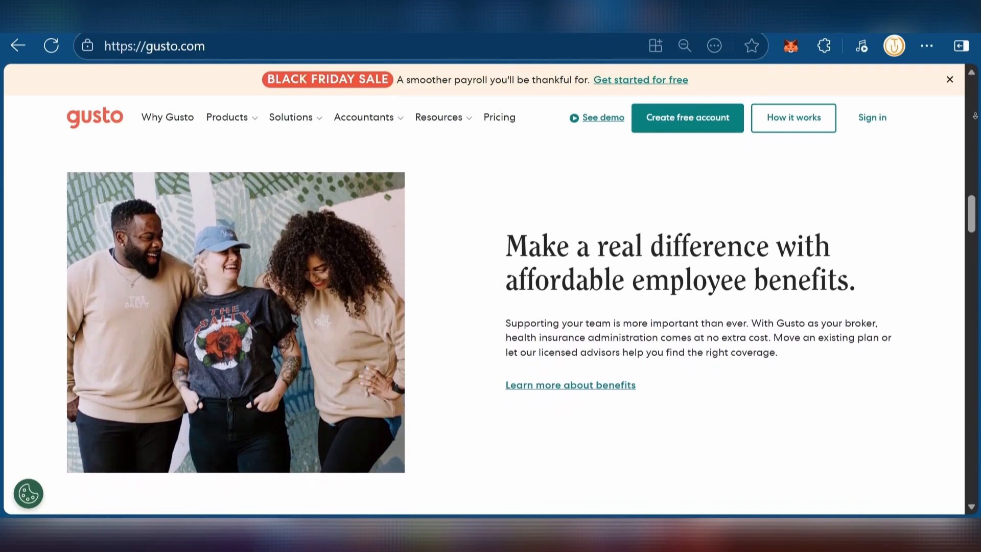
pyautogui.scroll(-1, 975, 115)
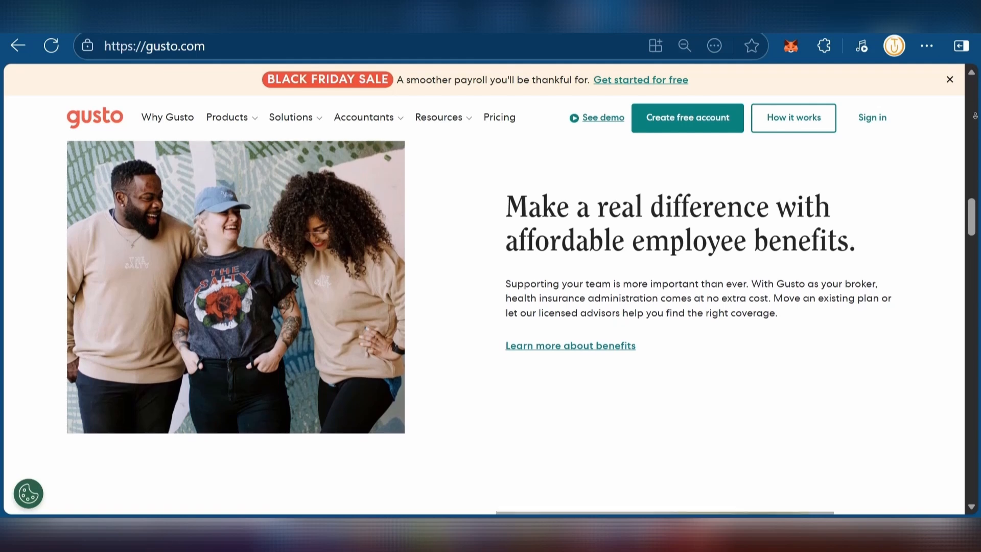
pyautogui.scroll(-1, 975, 115)
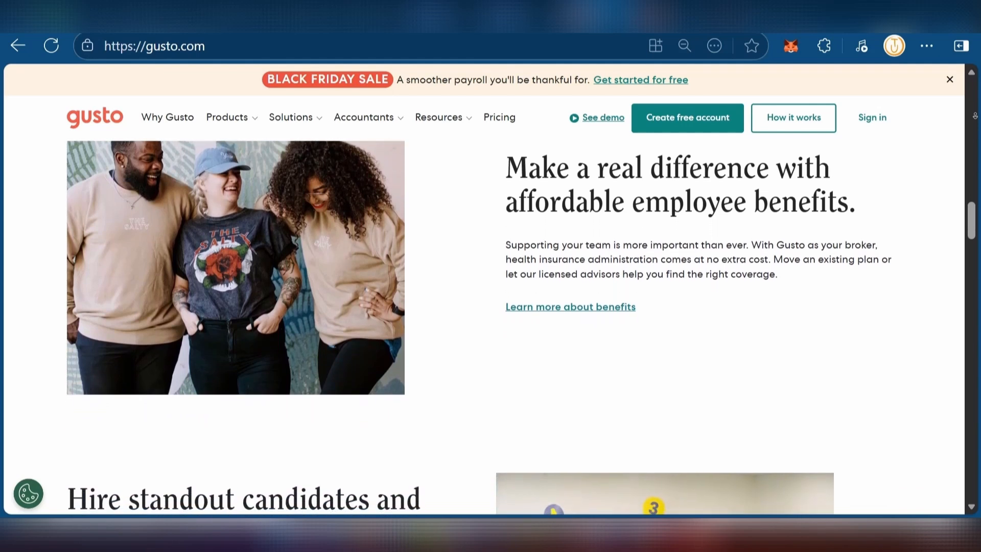
pyautogui.scroll(-1, 974, 115)
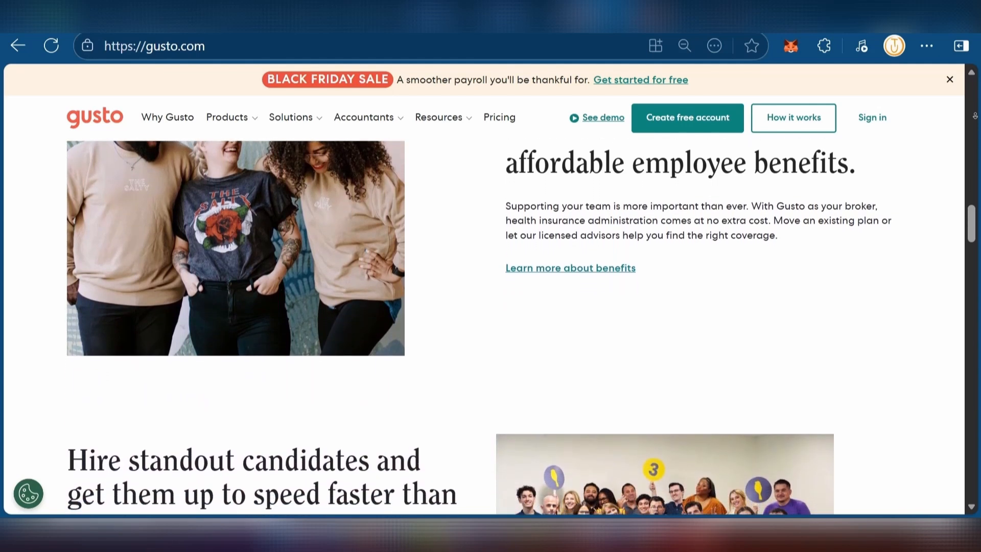
pyautogui.scroll(-1, 975, 116)
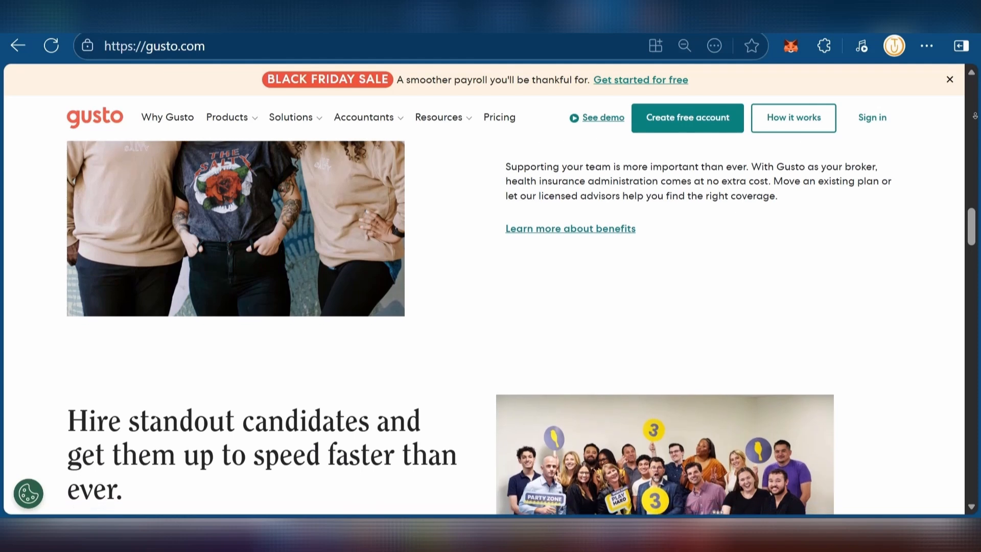
pyautogui.scroll(-1, 975, 116)
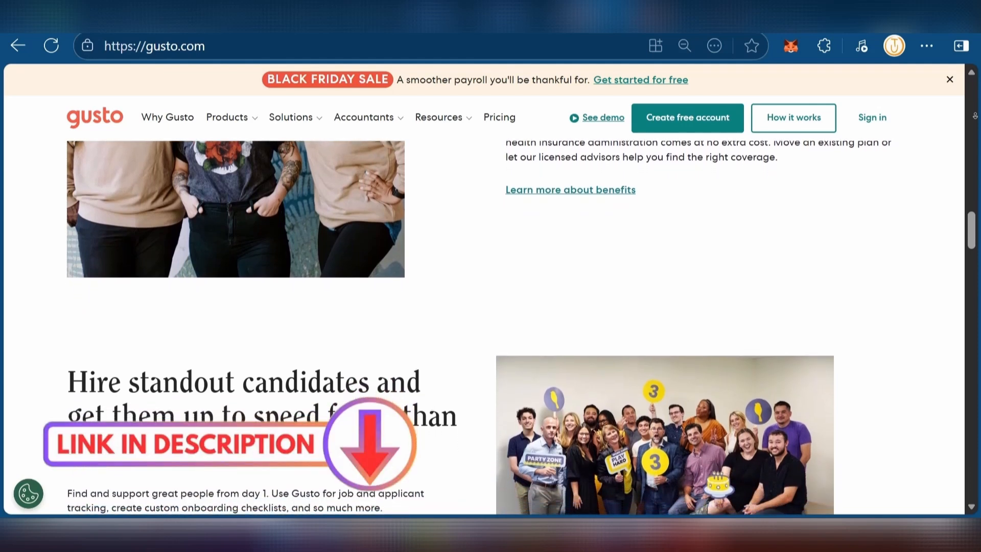
pyautogui.scroll(-1, 975, 115)
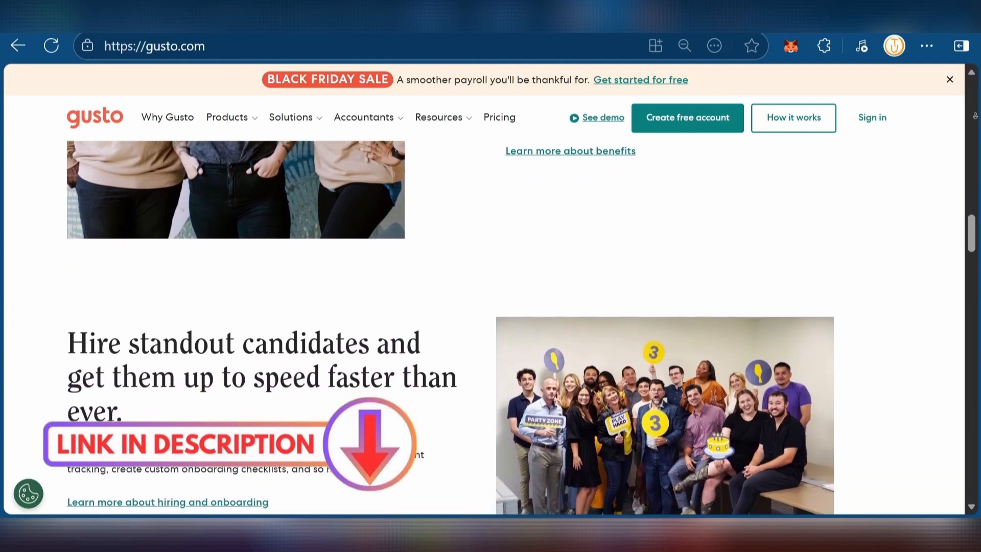
pyautogui.scroll(-1, 975, 115)
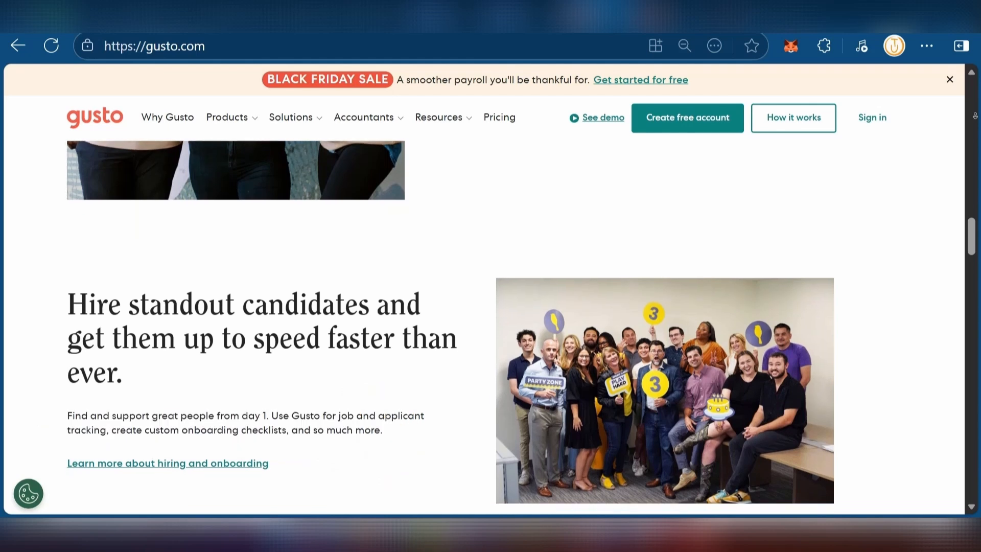
# Read the rest of the home page's hiring and onboarding section, down to the heading that follows it
pyautogui.scroll(-1, 975, 116)
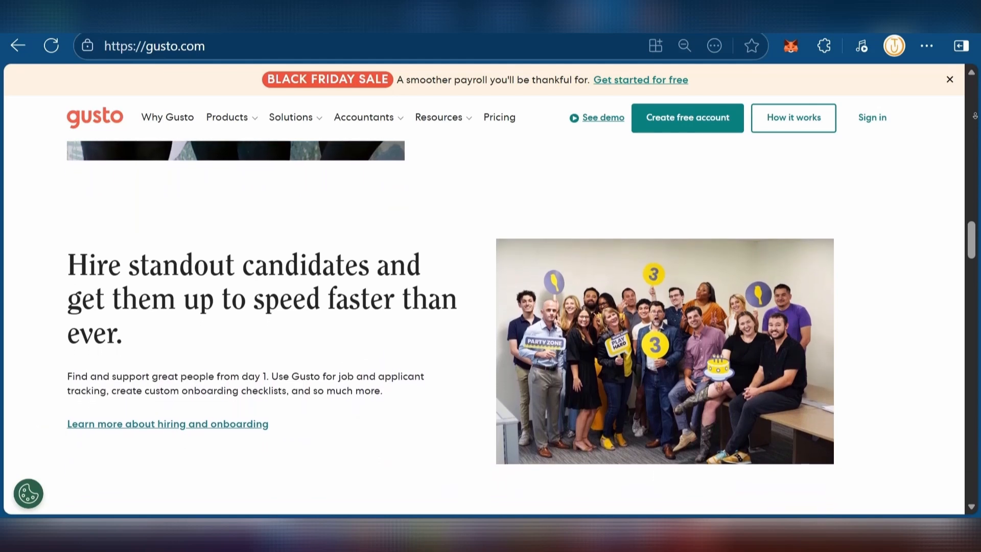
pyautogui.scroll(-1, 975, 116)
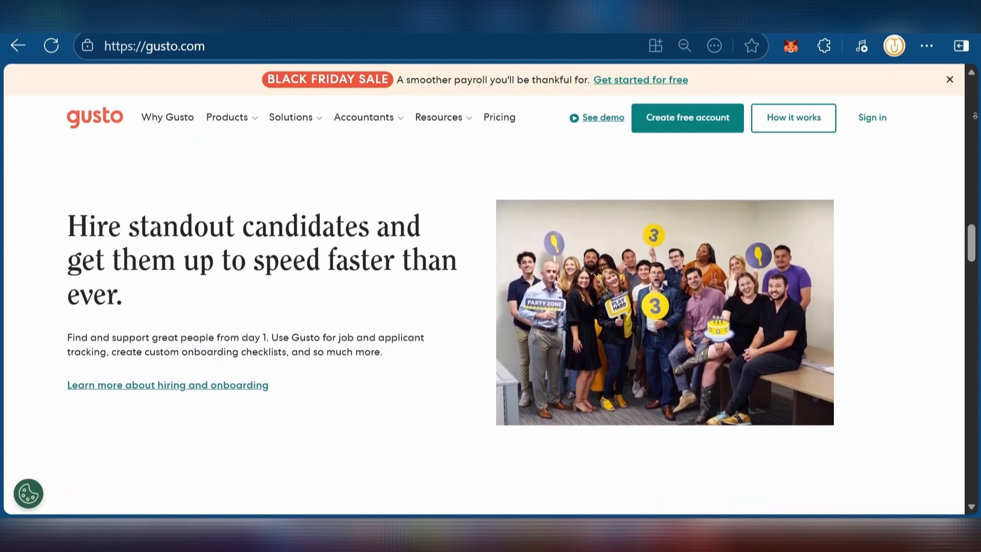
pyautogui.scroll(-1, 975, 116)
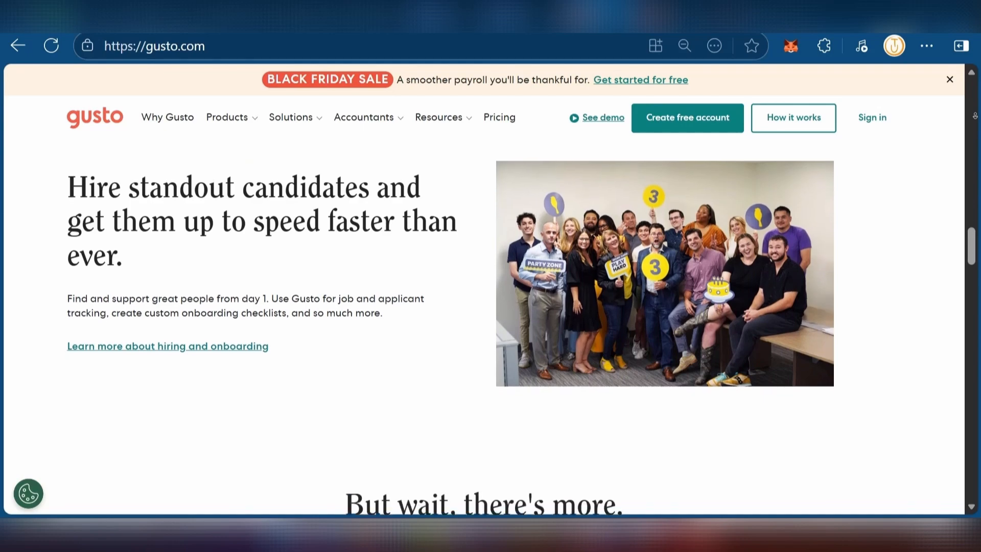
pyautogui.scroll(-1, 975, 115)
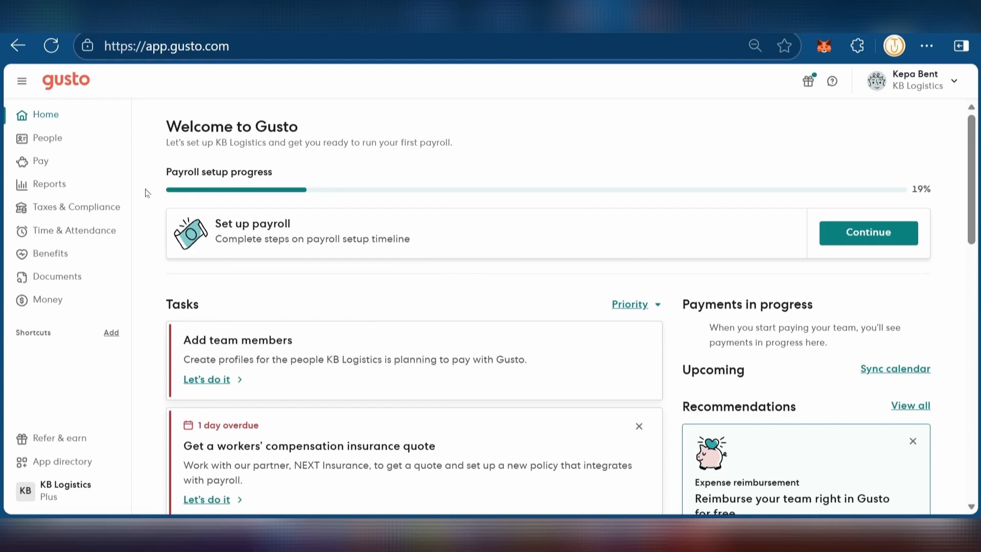
# Open the company's tax setup page and bring up the form for updating its federal tax info
pyautogui.click(61, 206)
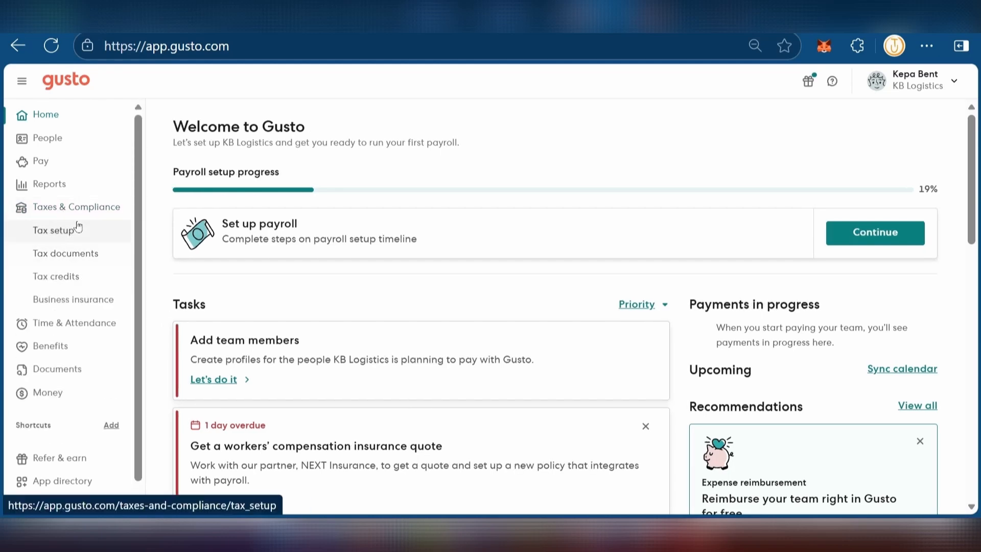
pyautogui.click(60, 230)
pyautogui.scroll(-1, 258, 306)
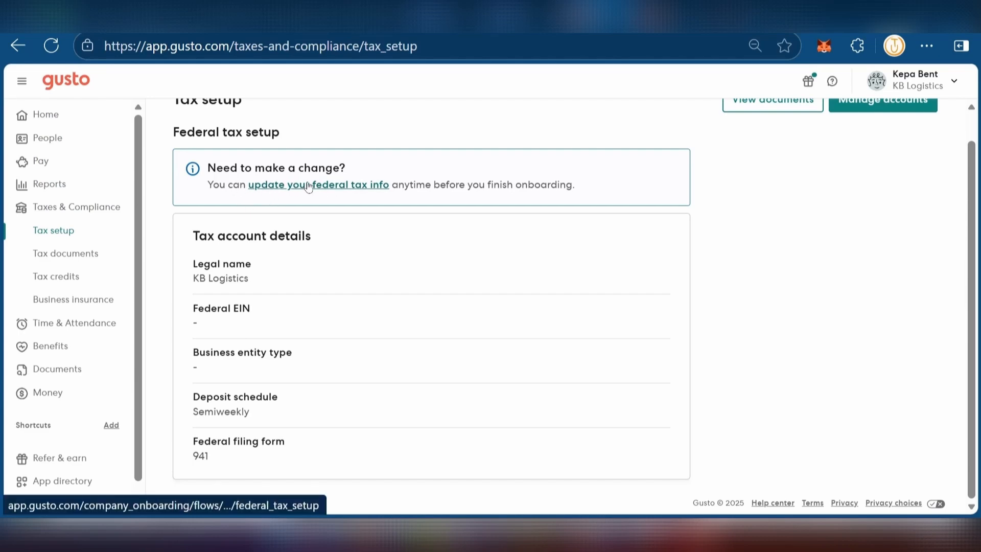
pyautogui.click(342, 186)
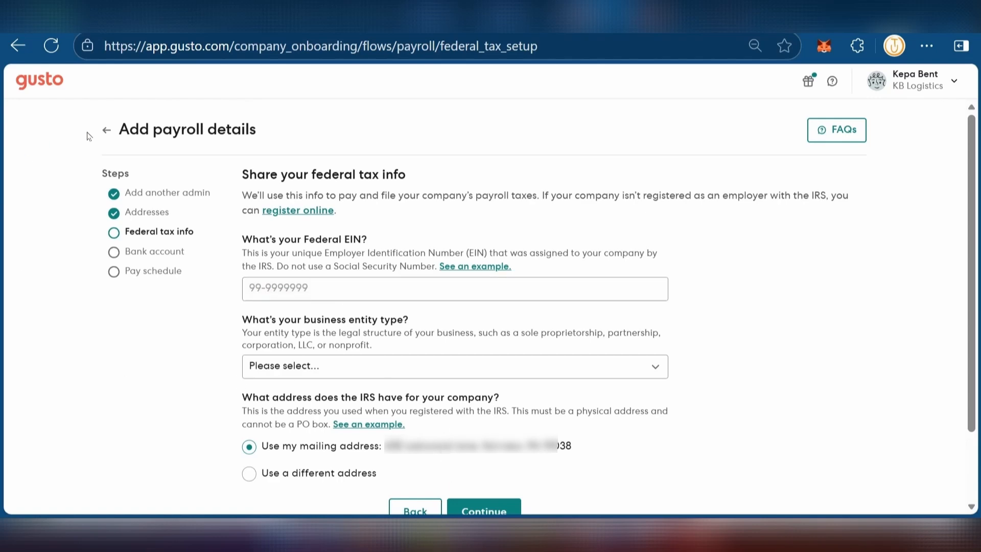
# Review the federal tax form's EIN, business entity type and IRS address questions, and the remaining payroll detail steps
pyautogui.scroll(-2, 628, 134)
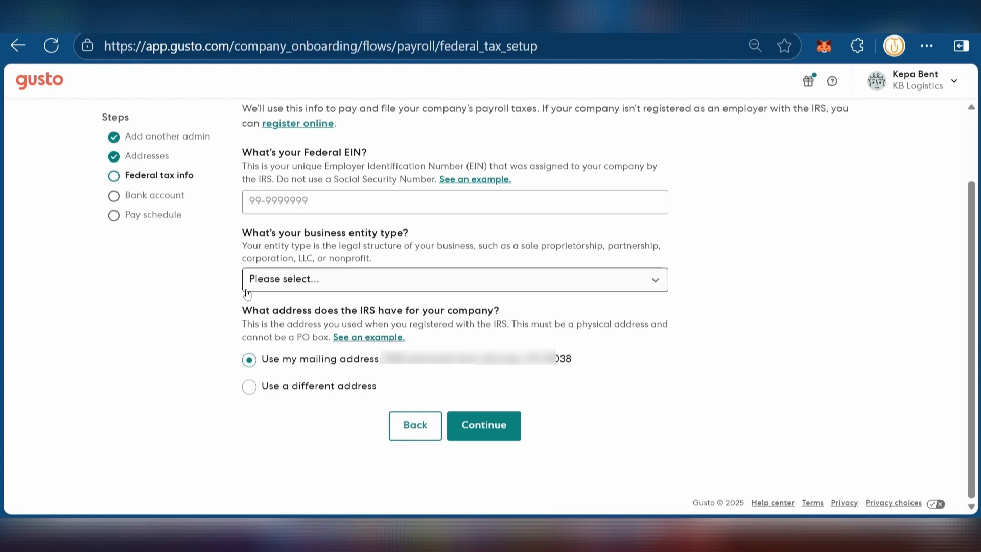
pyautogui.scroll(3, 353, 278)
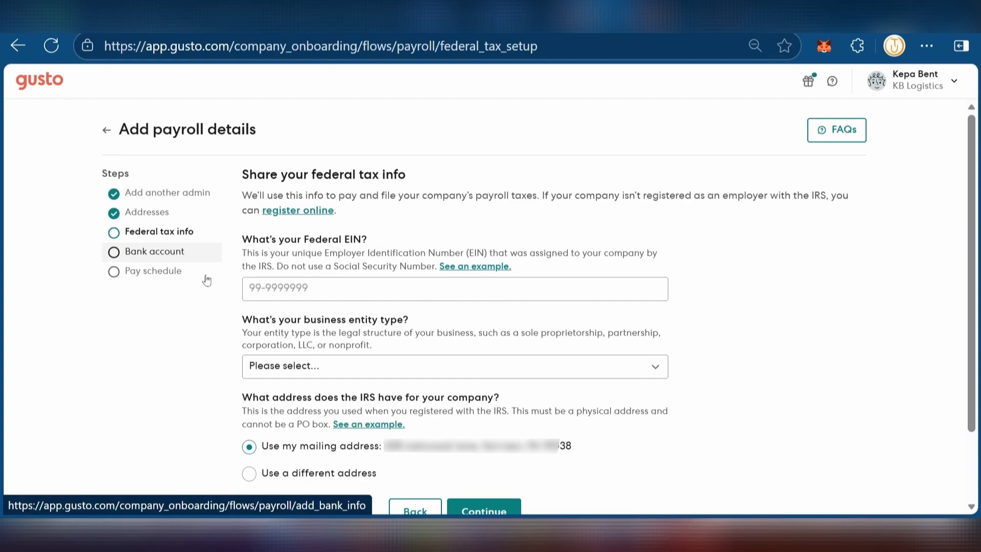
pyautogui.scroll(-3, 706, 359)
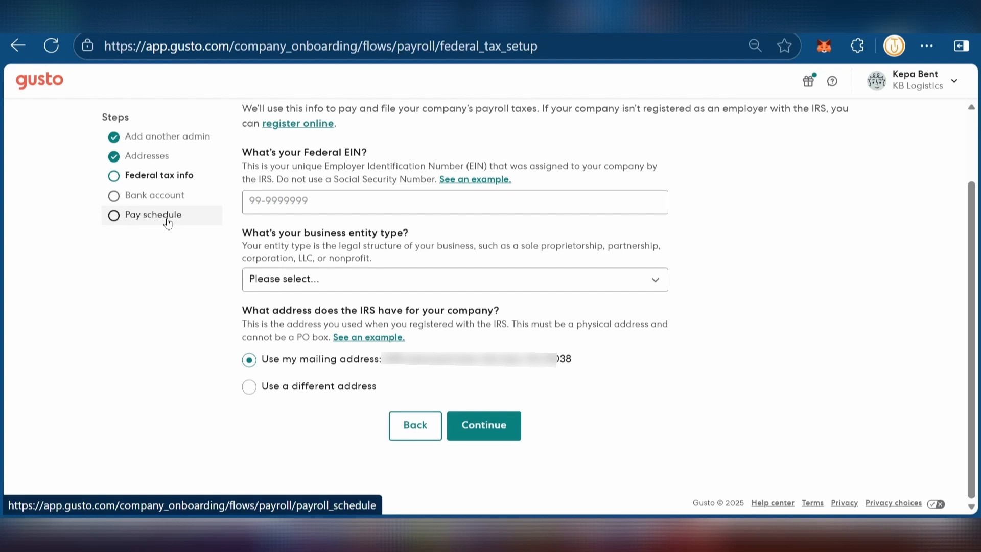
pyautogui.scroll(2, 113, 112)
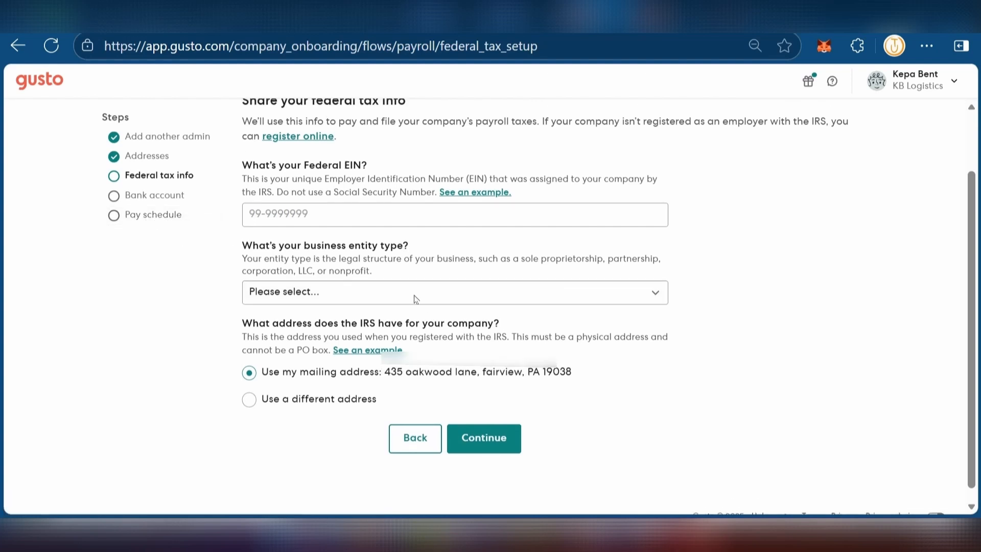
# Leave the payroll details form and examine the payroll setup timeline from company profile to first payday
pyautogui.click(107, 130)
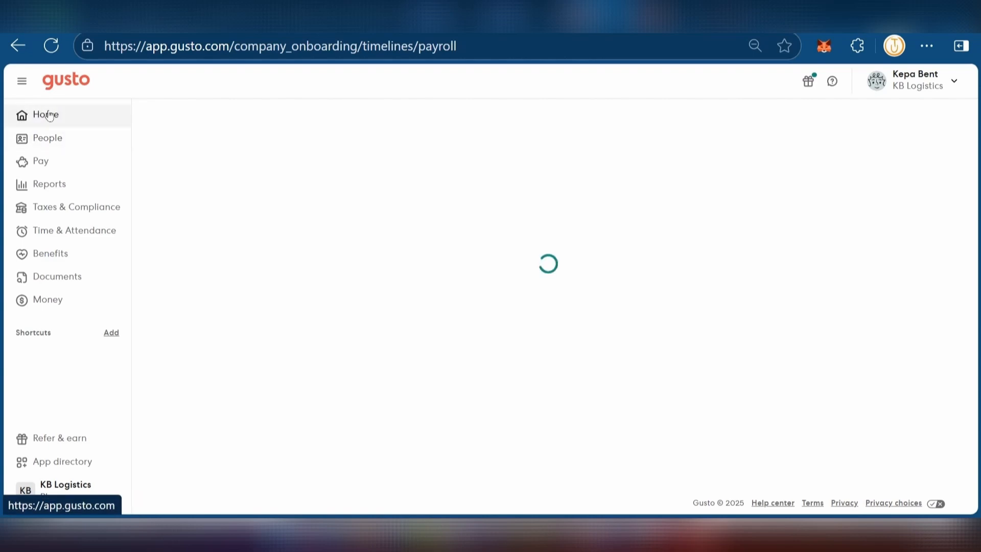
pyautogui.click(45, 165)
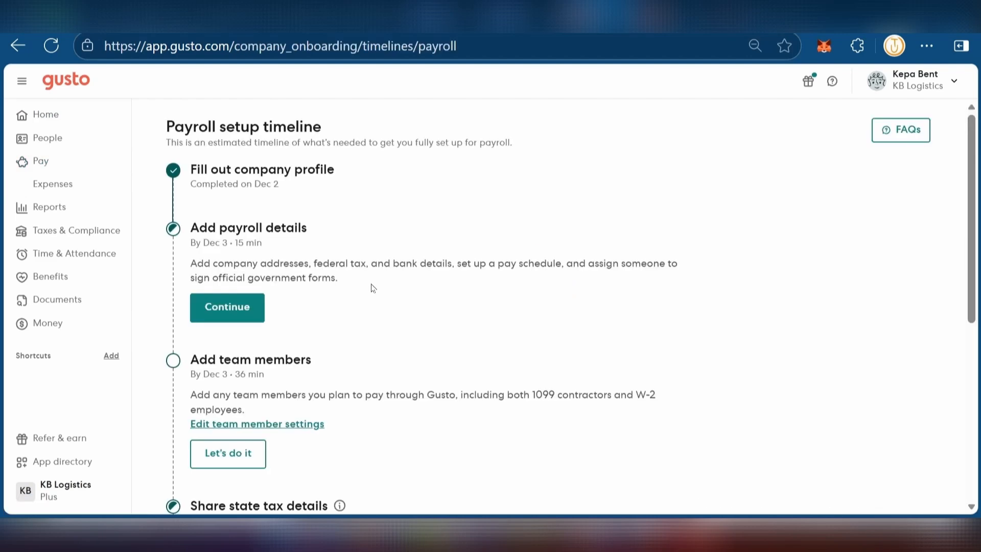
pyautogui.scroll(-6, 430, 341)
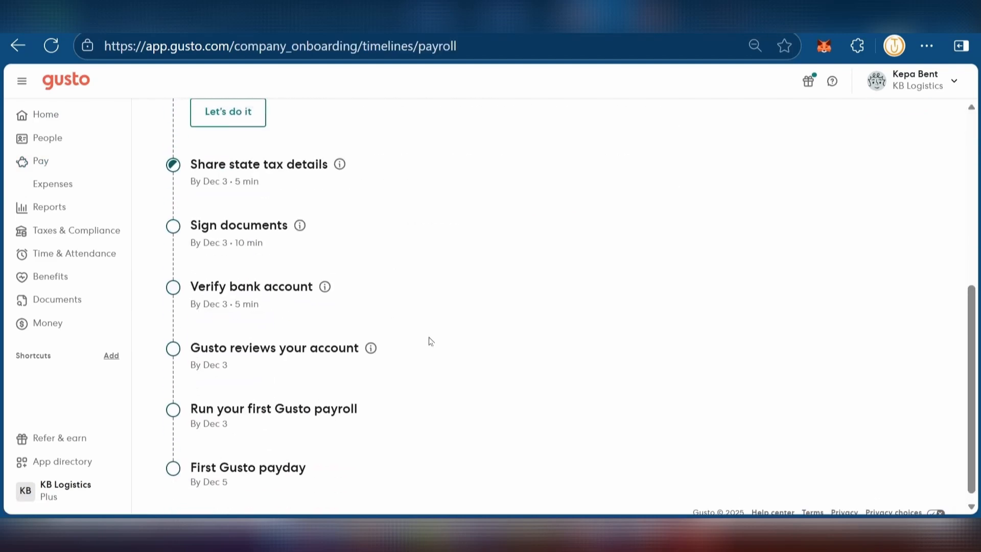
pyautogui.scroll(6, 431, 341)
pyautogui.scroll(-6, 317, 242)
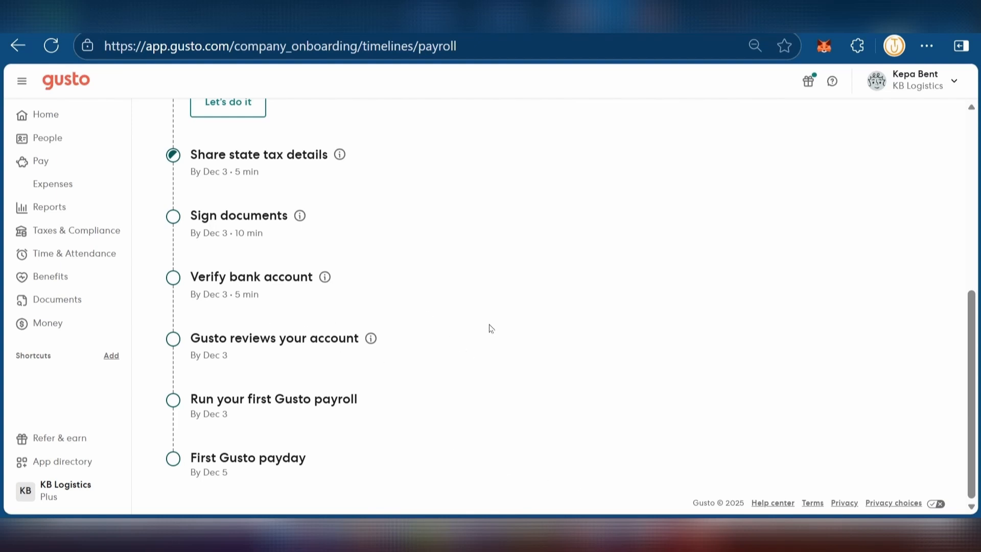
# Check the options for adding people on the People page and open the form for adding a person
pyautogui.click(60, 139)
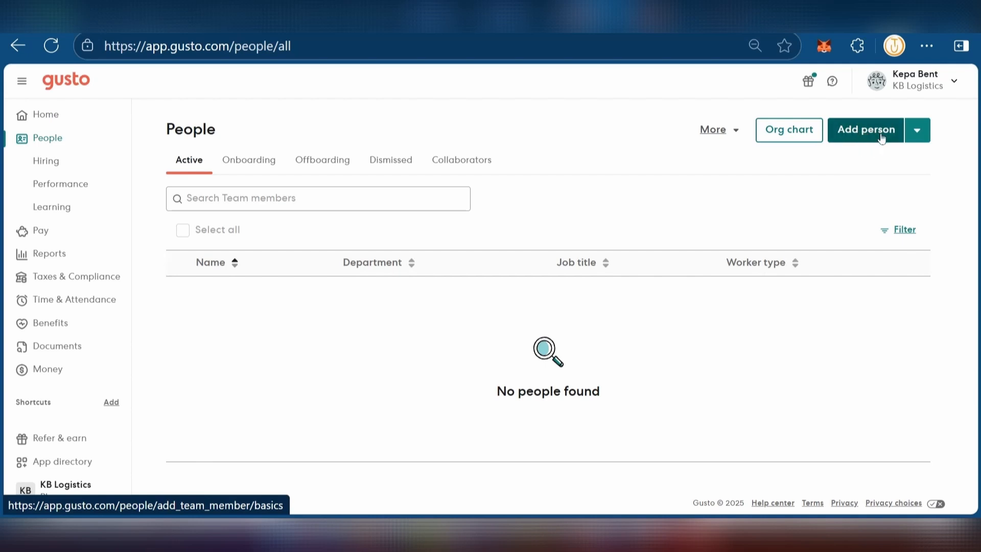
pyautogui.click(916, 132)
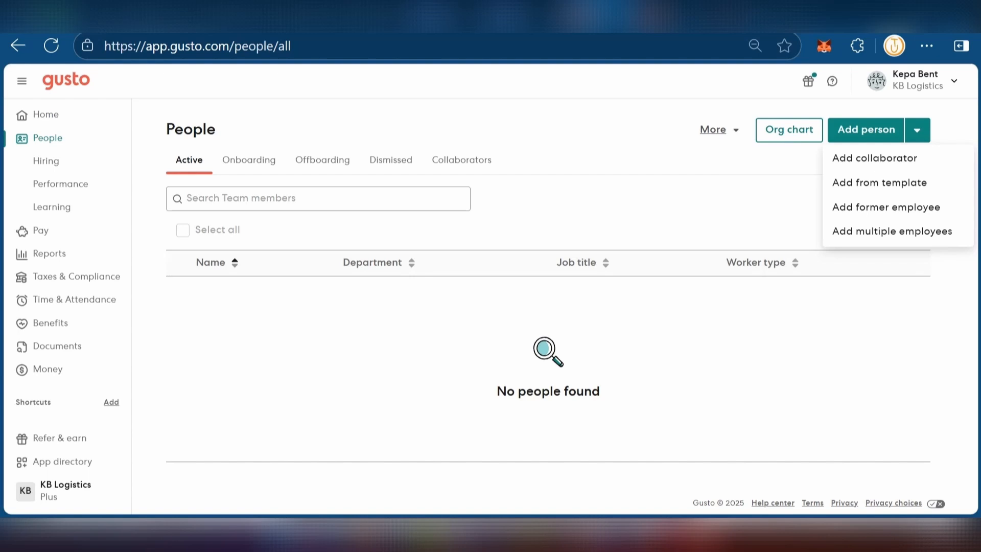
pyautogui.click(852, 134)
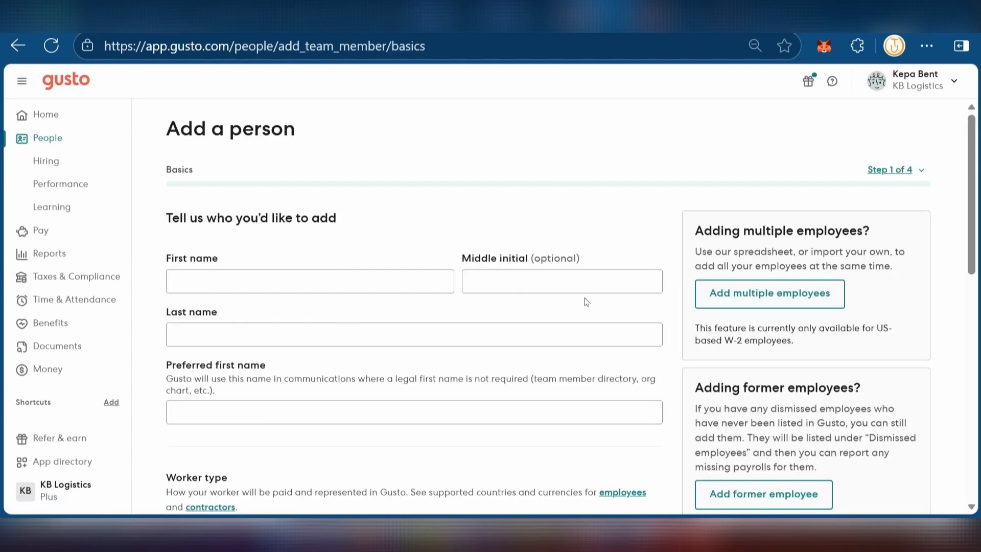
# Review the add-a-person form's name, worker type, country, personal email and hiring option fields
pyautogui.scroll(-2, 376, 223)
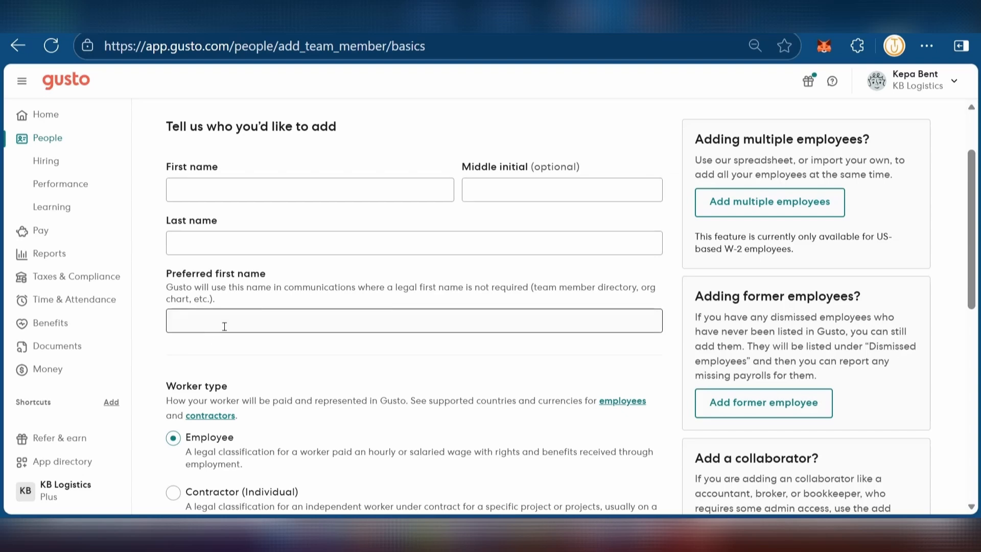
pyautogui.scroll(-5, 224, 326)
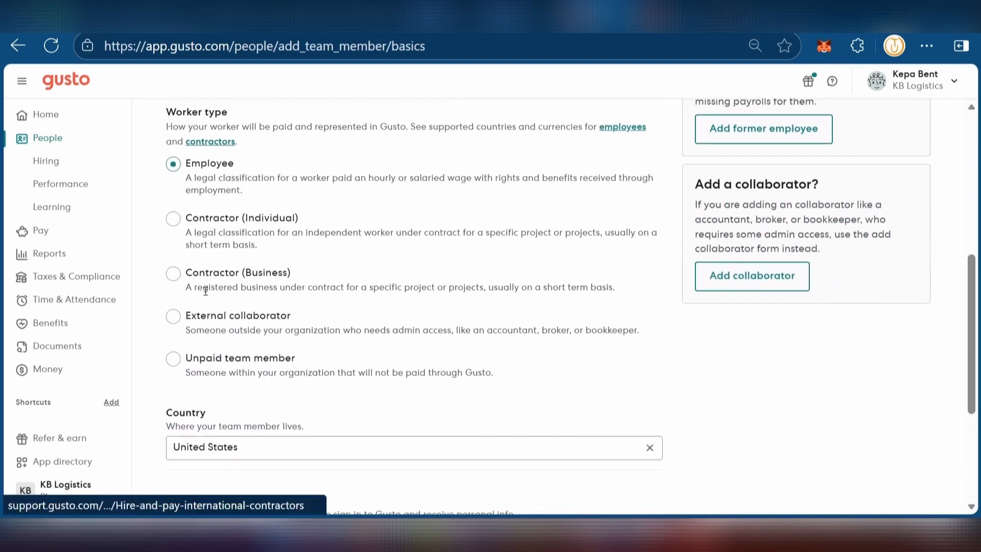
pyautogui.scroll(-3, 231, 345)
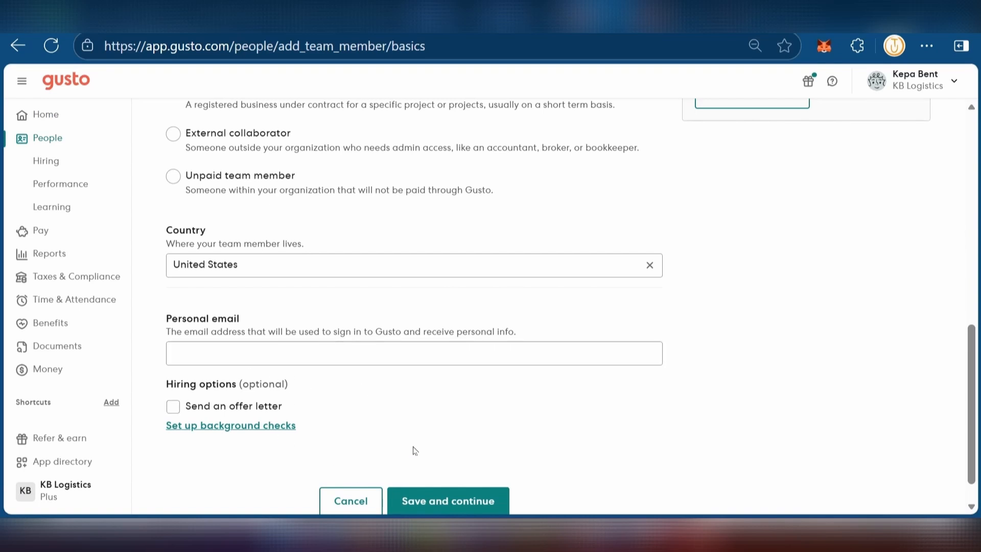
pyautogui.scroll(-1, 414, 450)
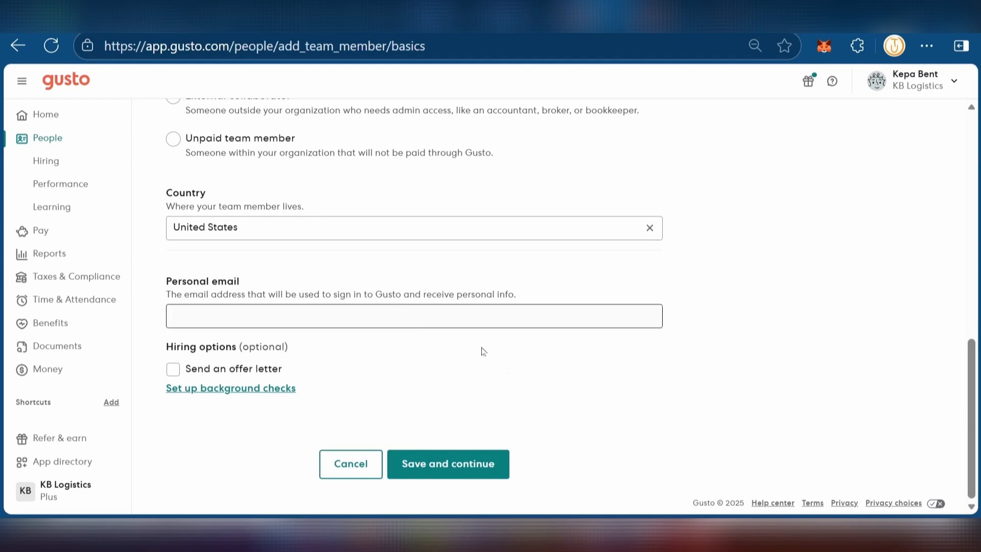
# Return to the payroll setup timeline and review its payroll details, team members and state tax stages
pyautogui.click(68, 231)
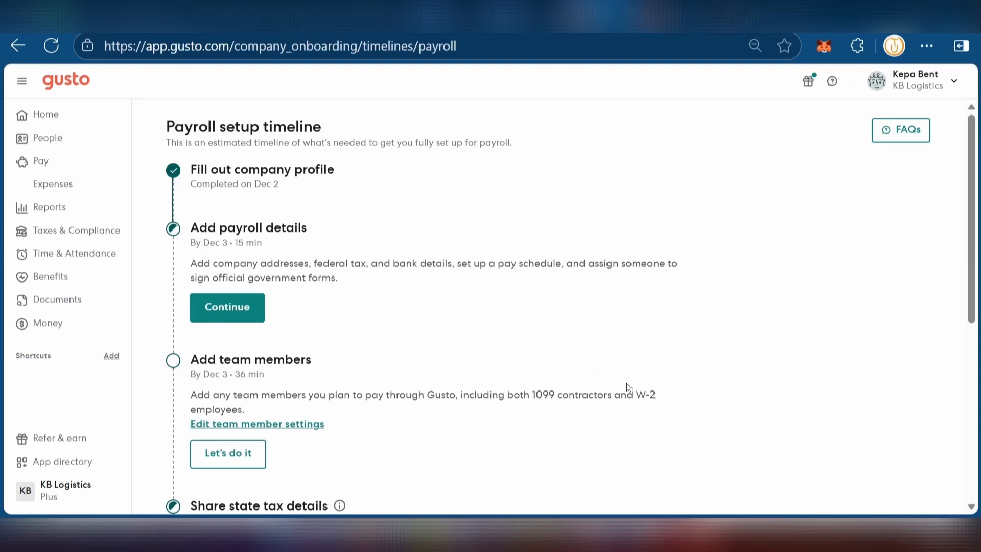
pyautogui.scroll(-3, 630, 389)
pyautogui.scroll(3, 630, 390)
pyautogui.scroll(-2, 683, 334)
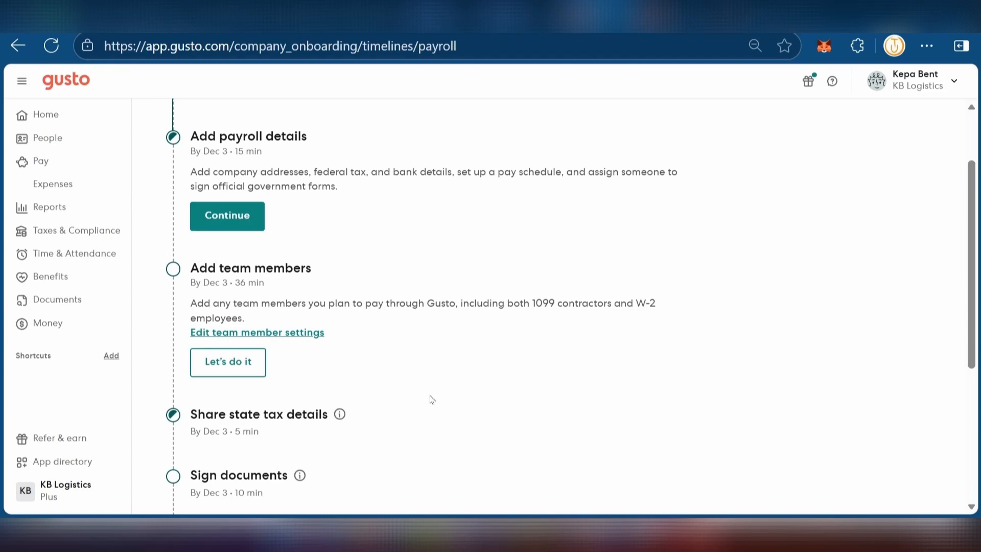
pyautogui.scroll(-3, 429, 399)
pyautogui.scroll(3, 429, 399)
# Open the business insurance page under Taxes & Compliance to view the available coverage types
pyautogui.click(60, 230)
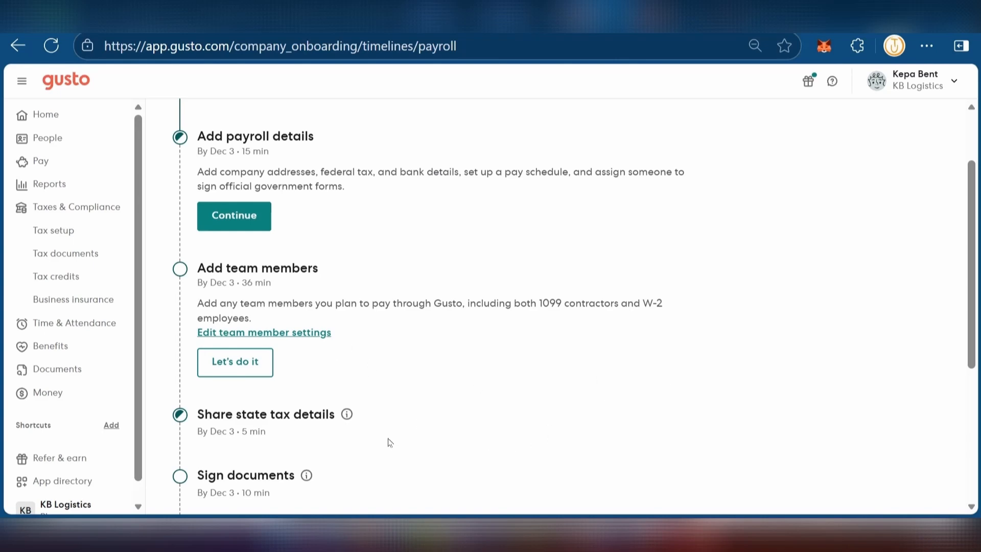
pyautogui.click(73, 299)
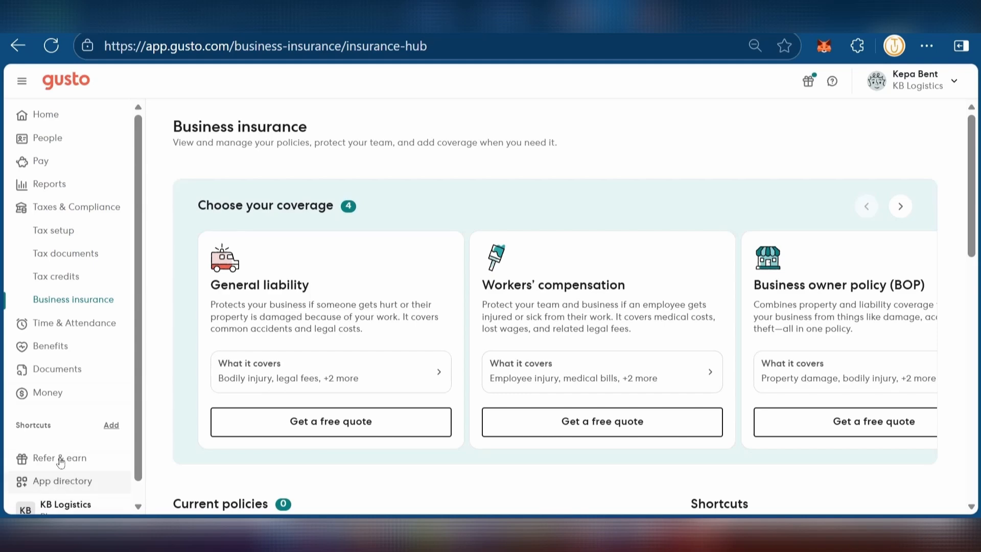
# Open the app directory and browse its popular integrations and app categories
pyautogui.click(49, 482)
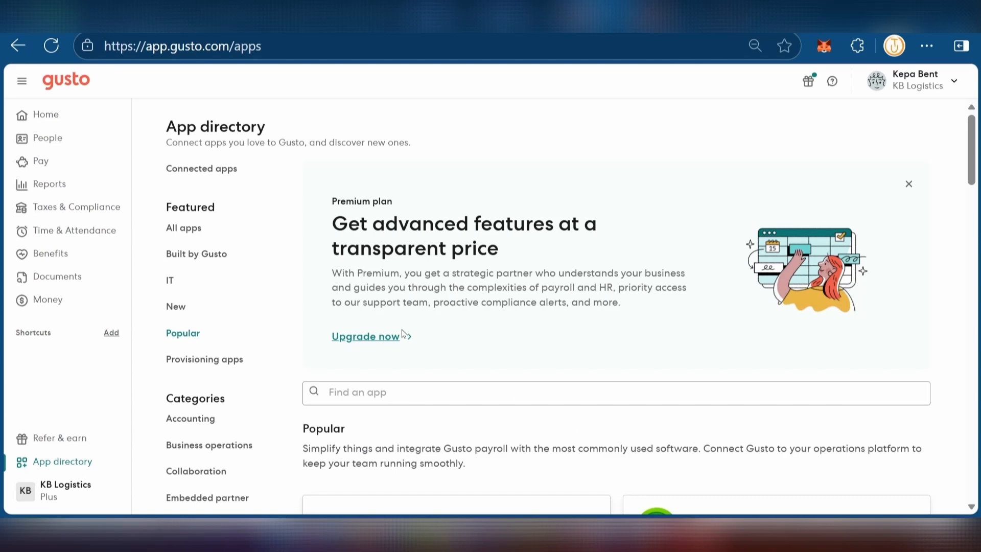
pyautogui.scroll(-2, 553, 325)
pyautogui.scroll(2, 552, 325)
pyautogui.scroll(-9, 519, 315)
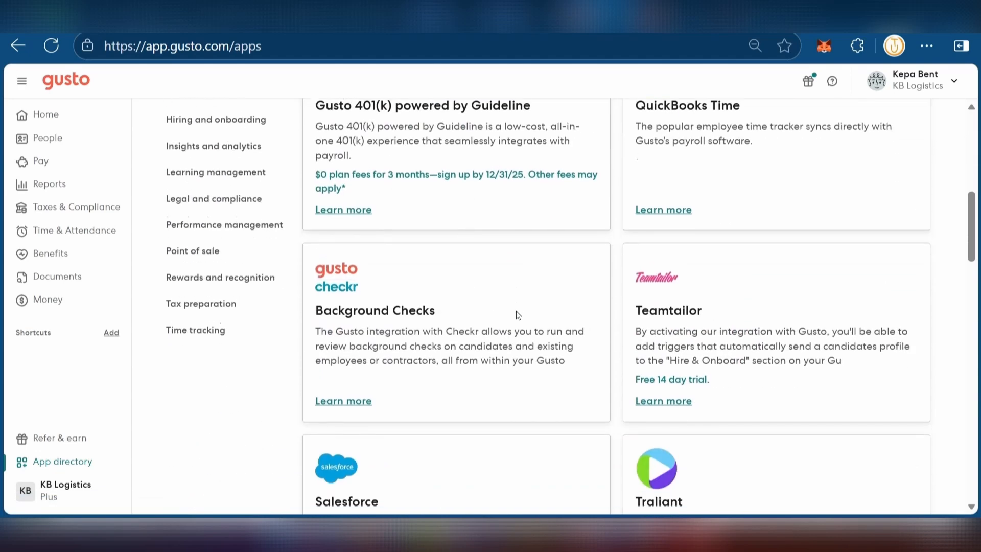
pyautogui.scroll(4, 519, 313)
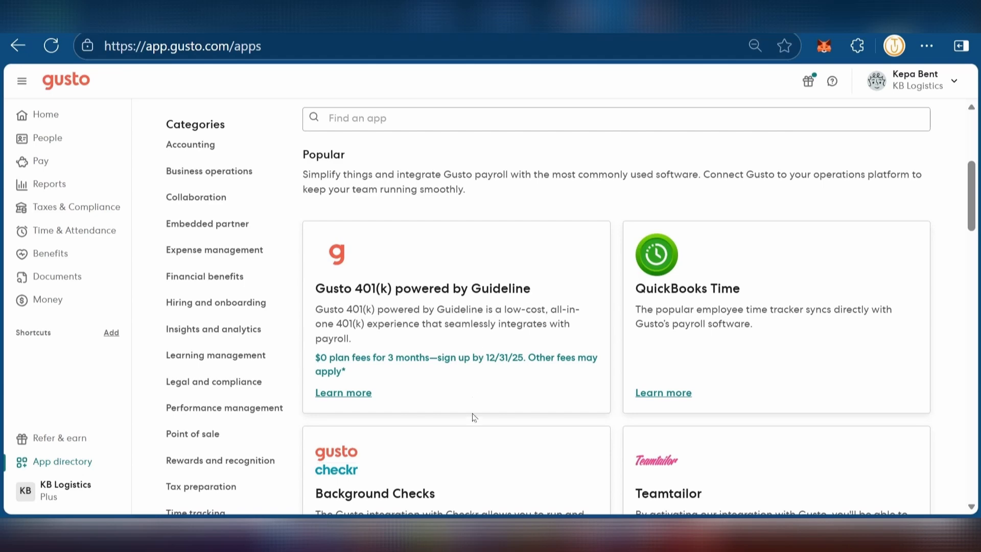
pyautogui.scroll(-10, 475, 416)
pyautogui.scroll(-5, 564, 413)
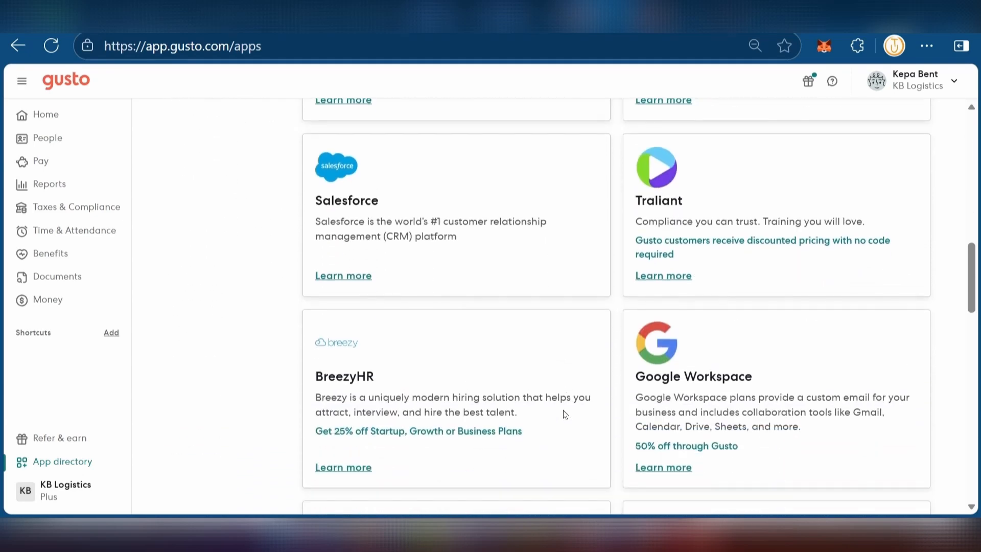
pyautogui.scroll(-4, 557, 406)
pyautogui.scroll(-2, 475, 349)
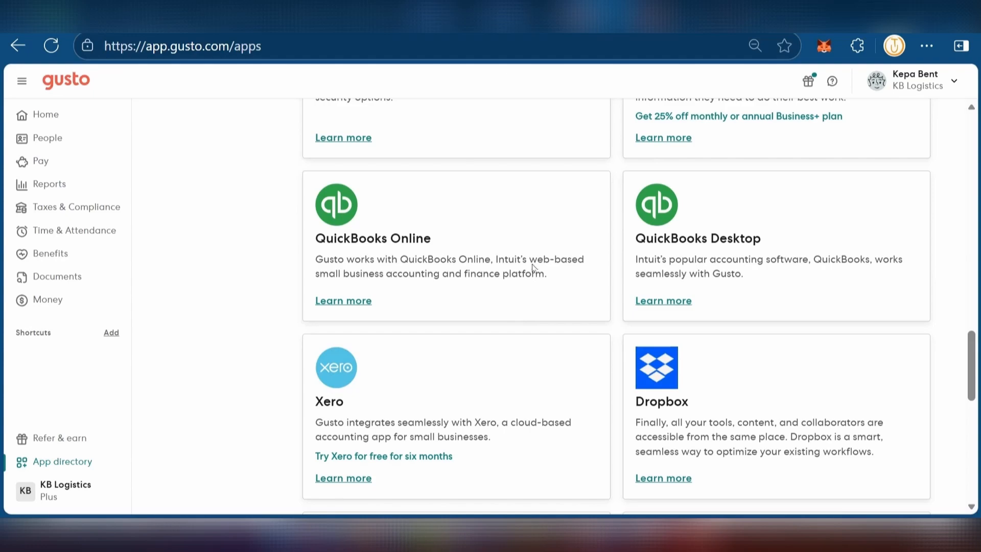
pyautogui.scroll(12, 536, 270)
pyautogui.scroll(9, 536, 270)
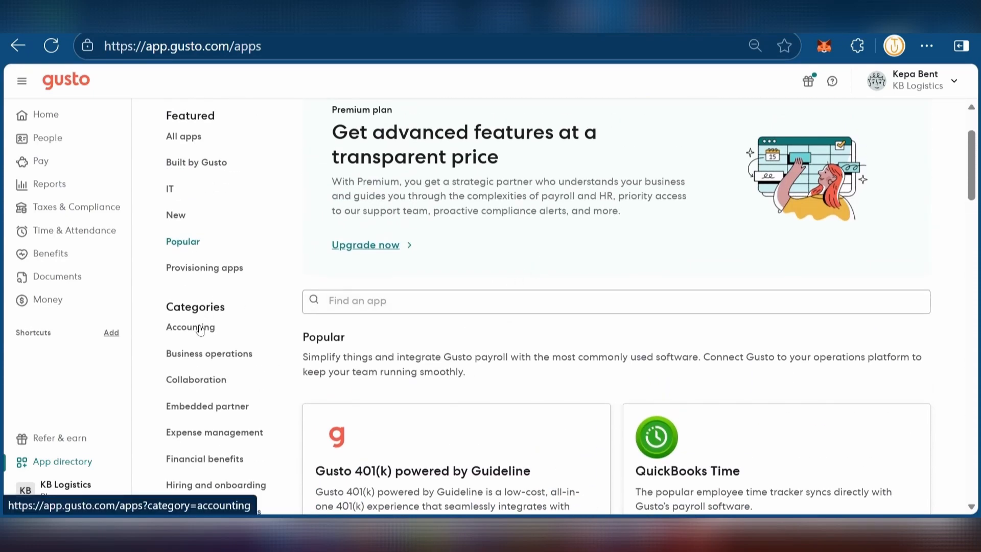
# Filter the app directory to the Accounting category and look through its apps
pyautogui.scroll(-3, 211, 348)
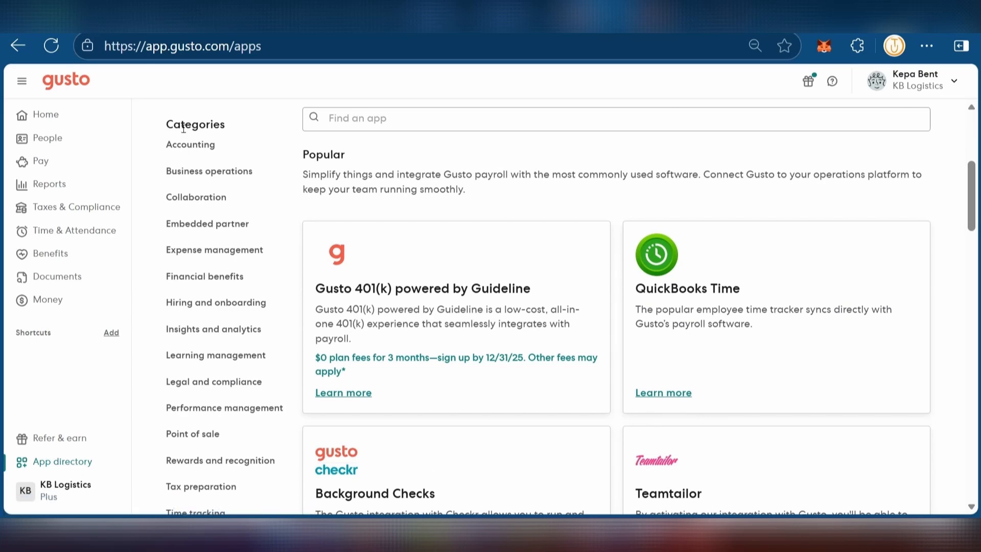
pyautogui.click(190, 144)
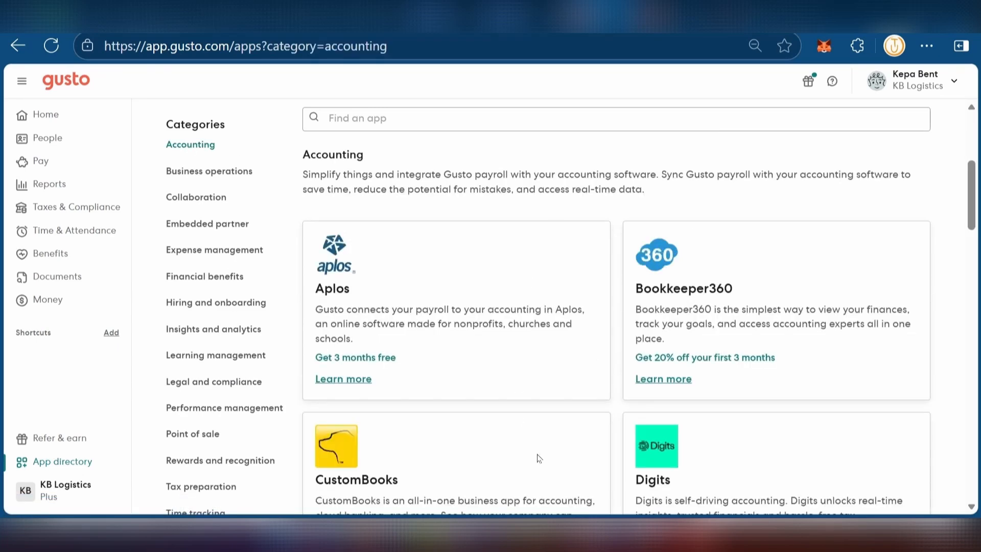
pyautogui.scroll(-2, 475, 363)
# Leave the app directory and reopen the payroll setup timeline
pyautogui.click(61, 168)
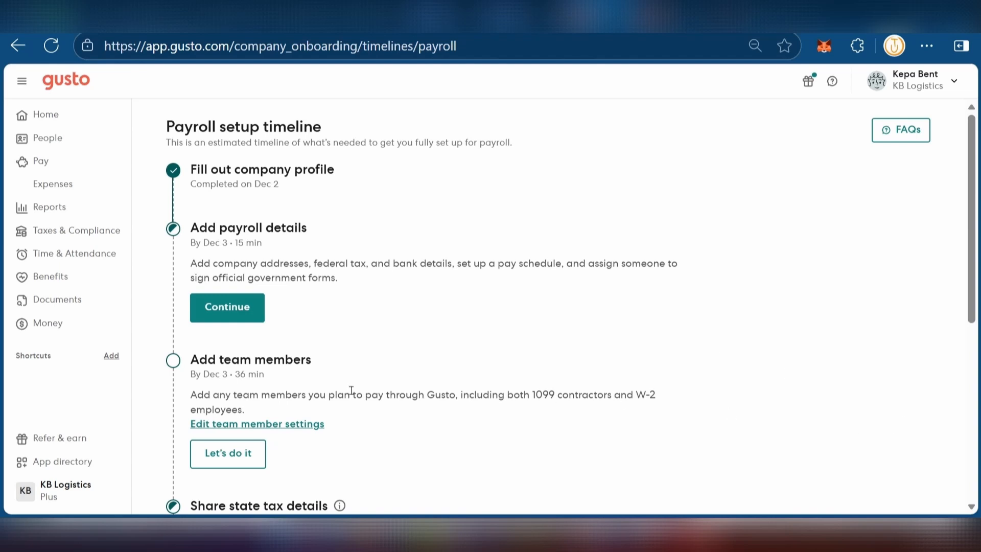
# Open the Reports page and look through the recommended reports and the reports library with its report categories
pyautogui.click(44, 211)
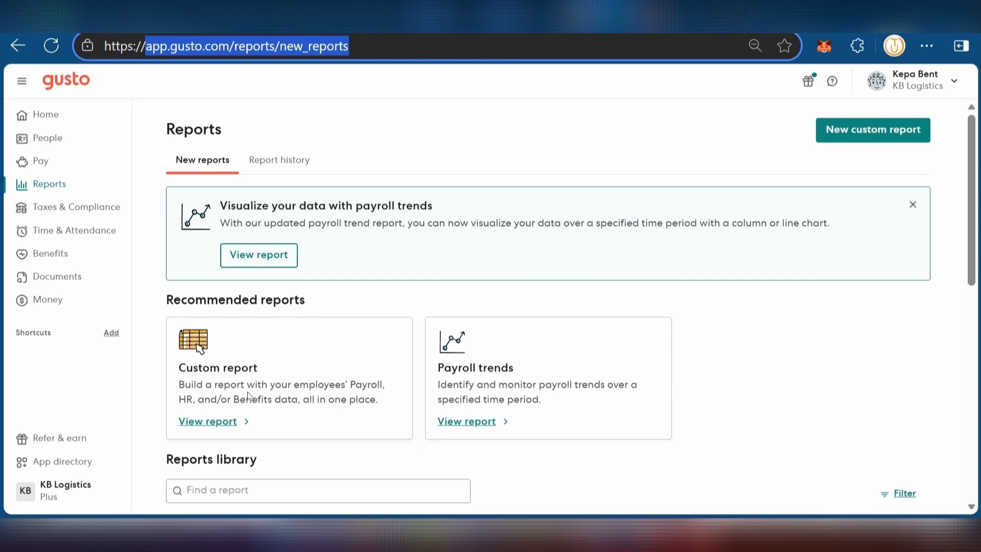
pyautogui.scroll(-4, 355, 432)
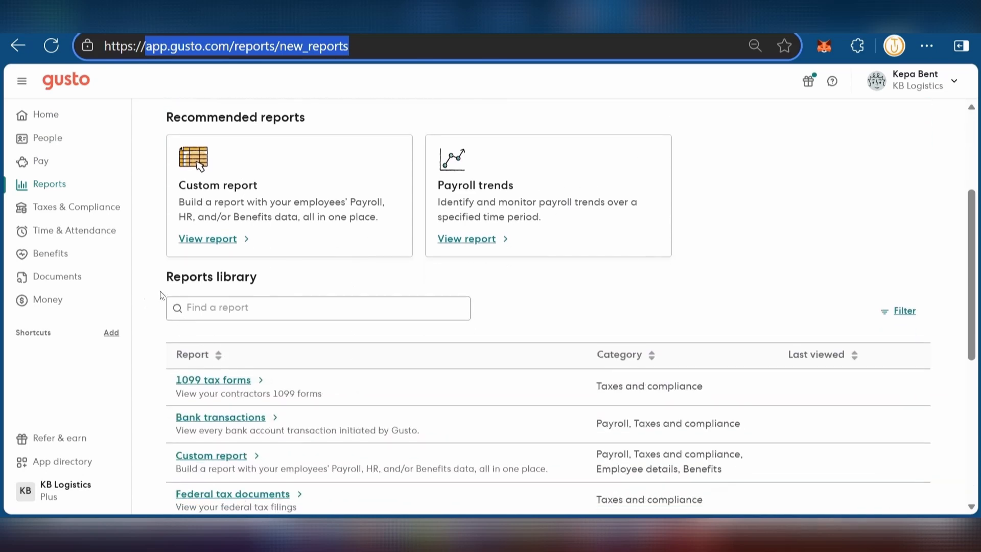
pyautogui.scroll(-4, 574, 305)
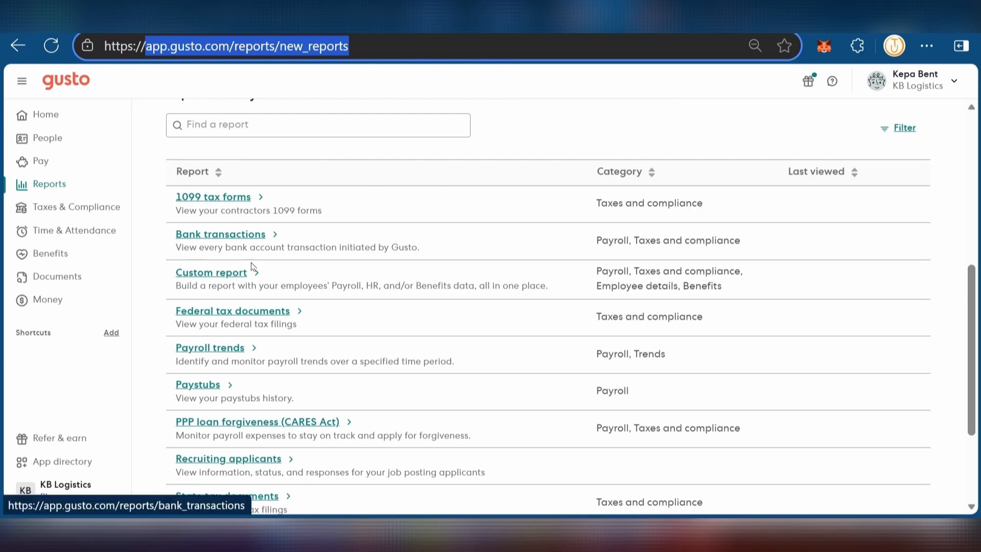
pyautogui.scroll(-3, 359, 337)
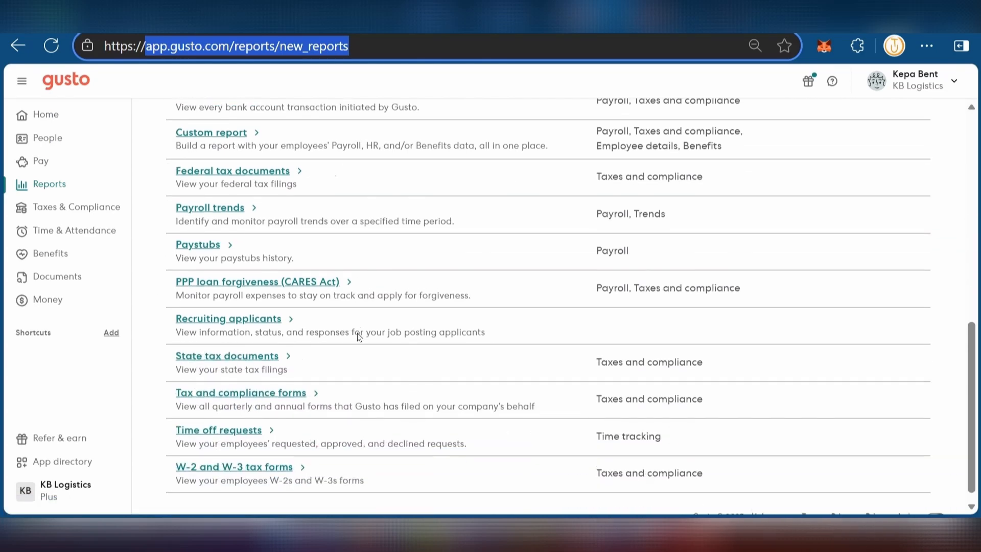
pyautogui.scroll(2, 360, 337)
pyautogui.scroll(4, 137, 342)
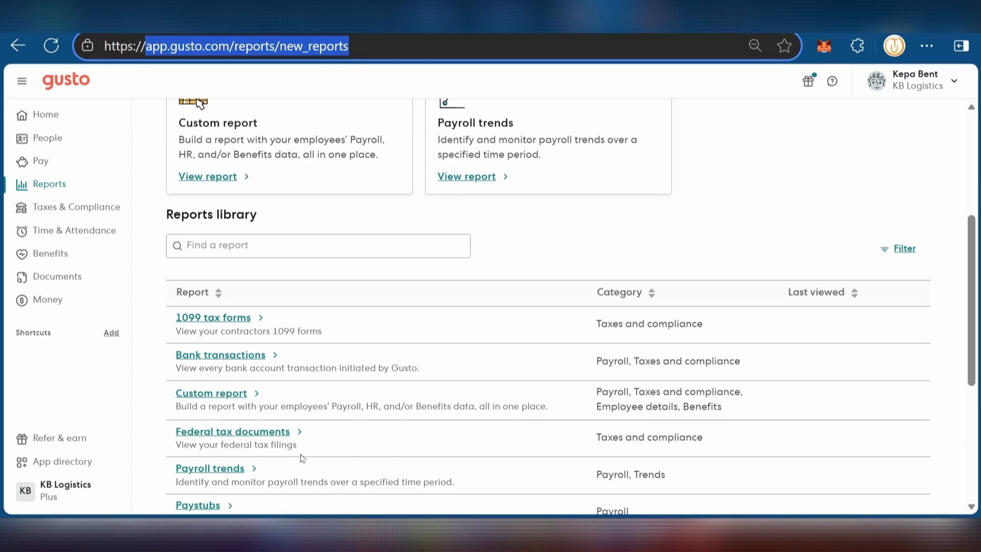
pyautogui.scroll(5, 303, 459)
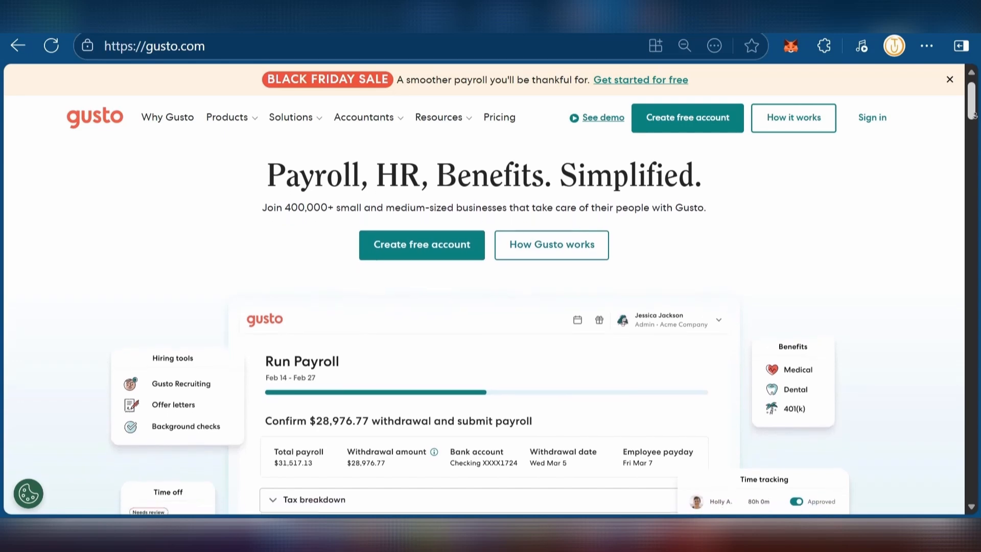
pyautogui.scroll(-1, 485, 327)
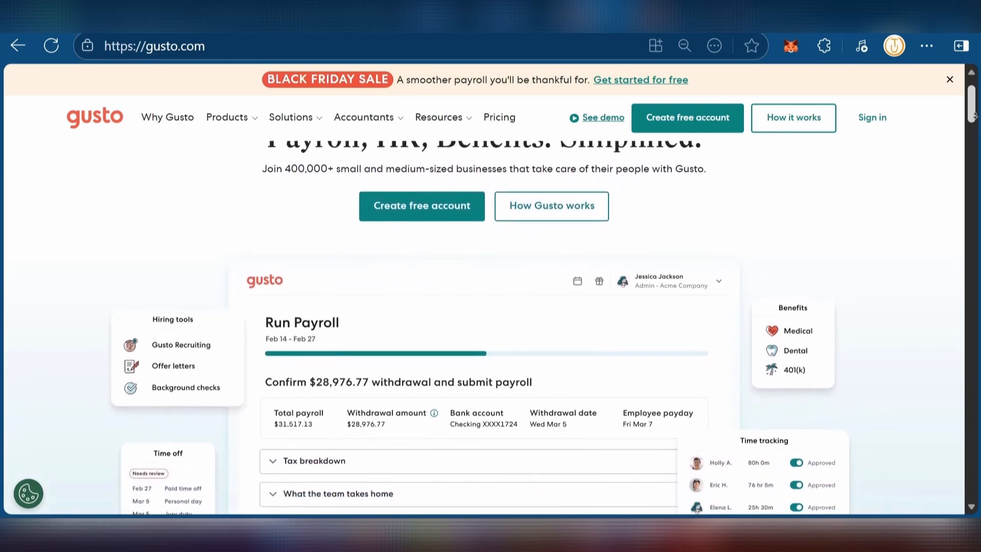